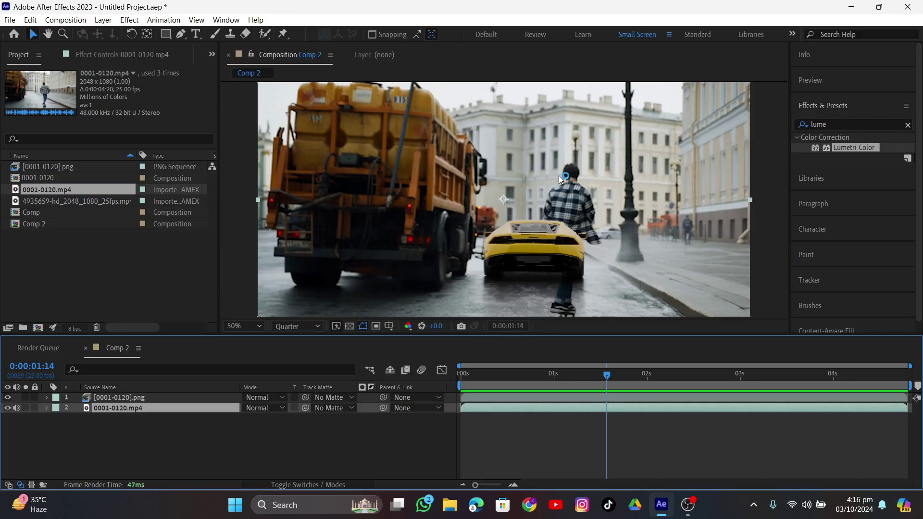
Step: Compare the shot at 0:00:00:16 with the [0001-0120].png car layer hidden and shown
drag(610, 376, 520, 415)
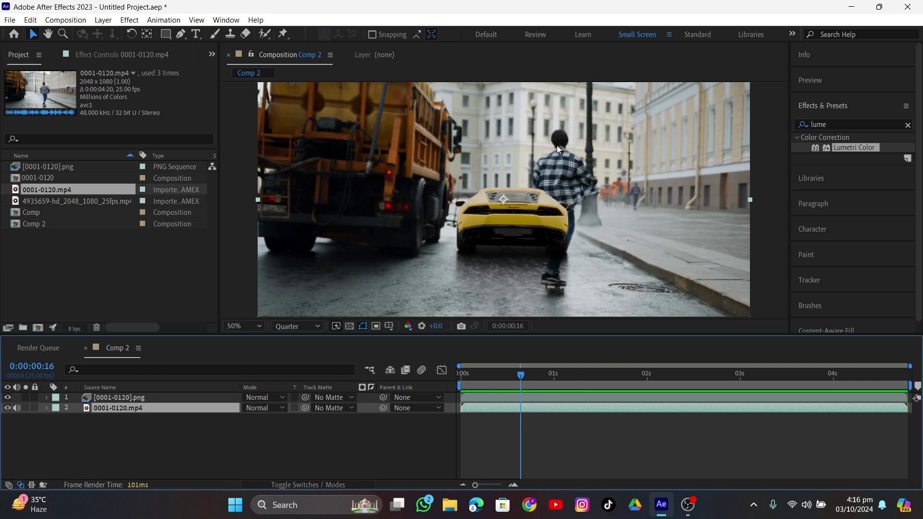
click(8, 398)
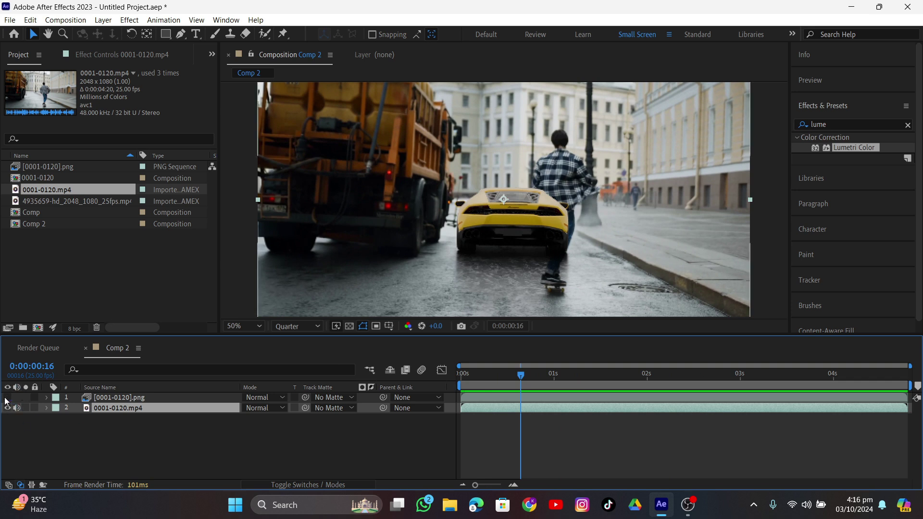
click(7, 398)
click(7, 397)
click(7, 397)
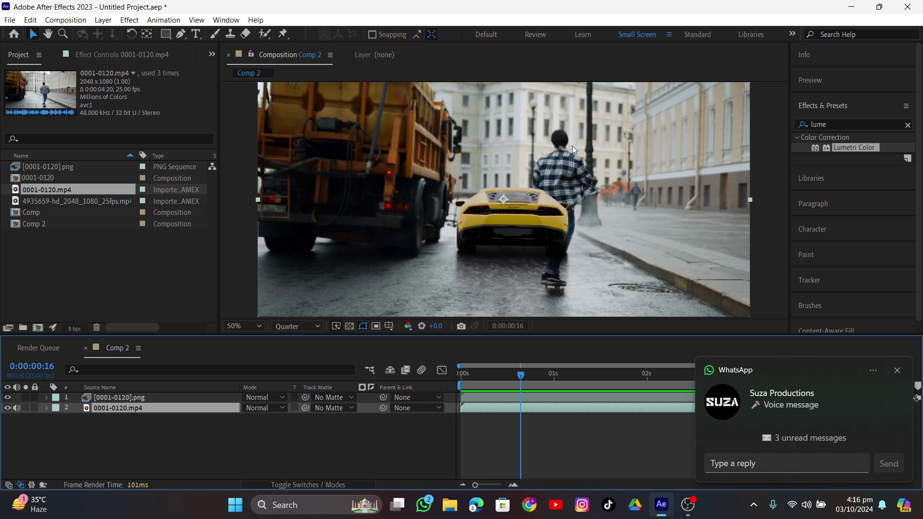
click(895, 371)
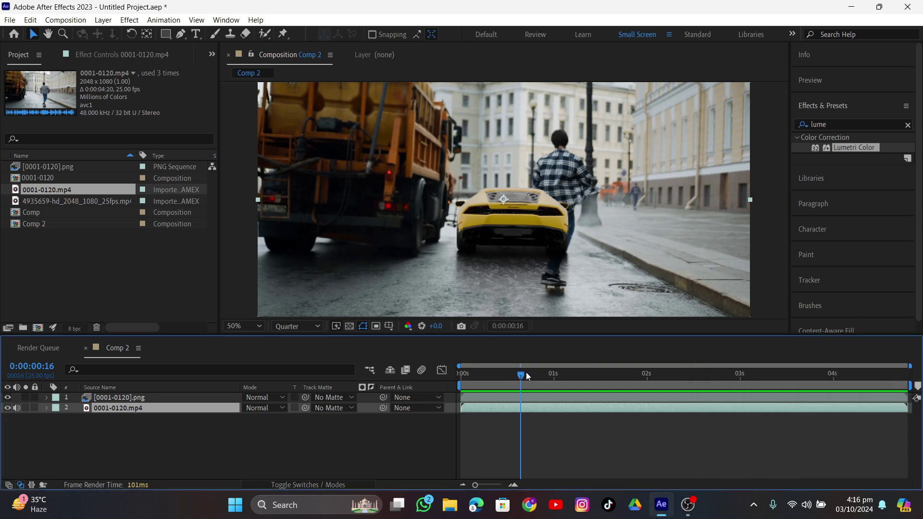
Step: Return to the first frame and inspect the car render alone by hiding the 0001-0120.mp4 layer, showing it again when done
drag(526, 373, 471, 385)
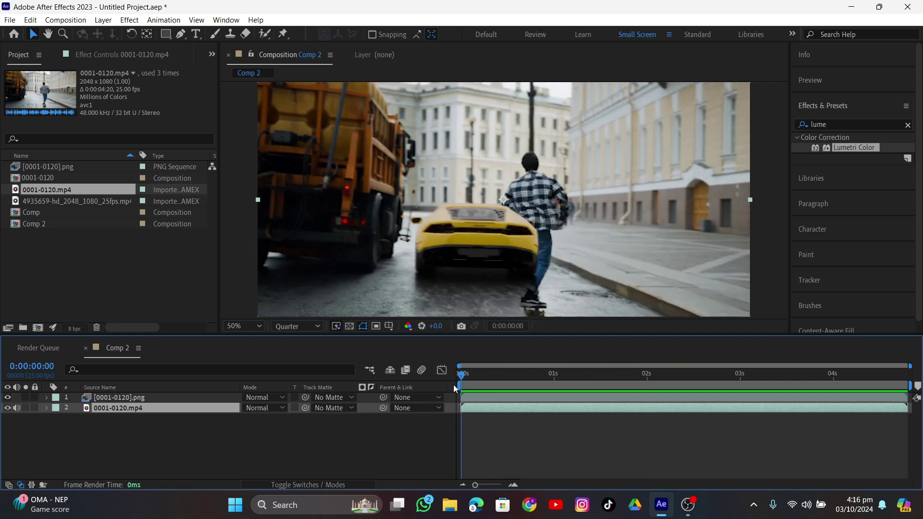
click(7, 407)
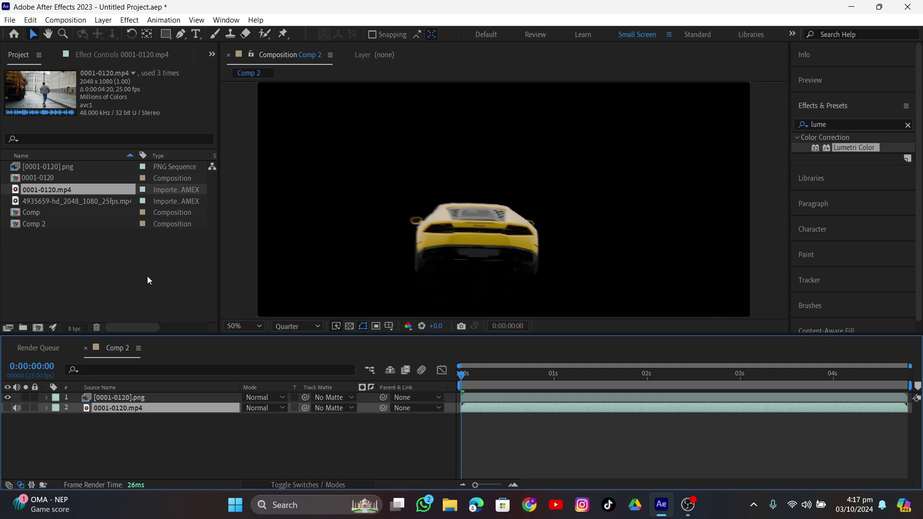
key(comma)
key(period)
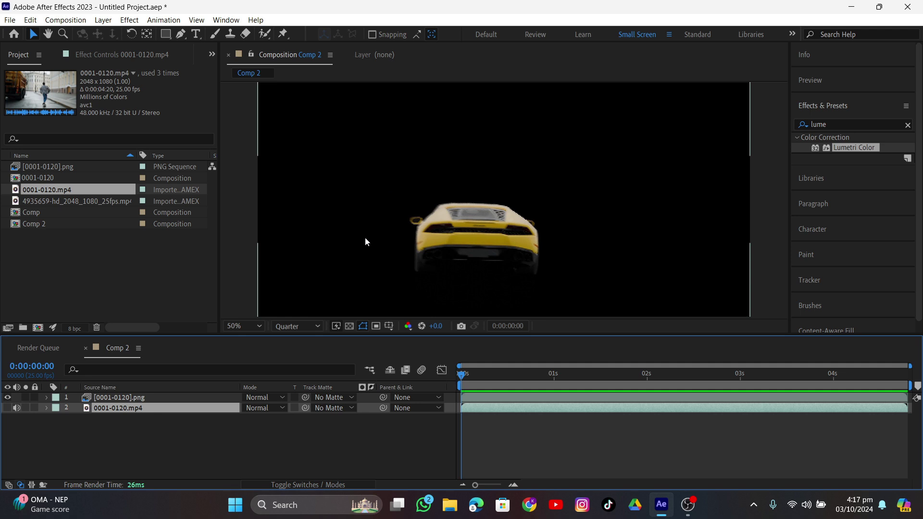
click(6, 408)
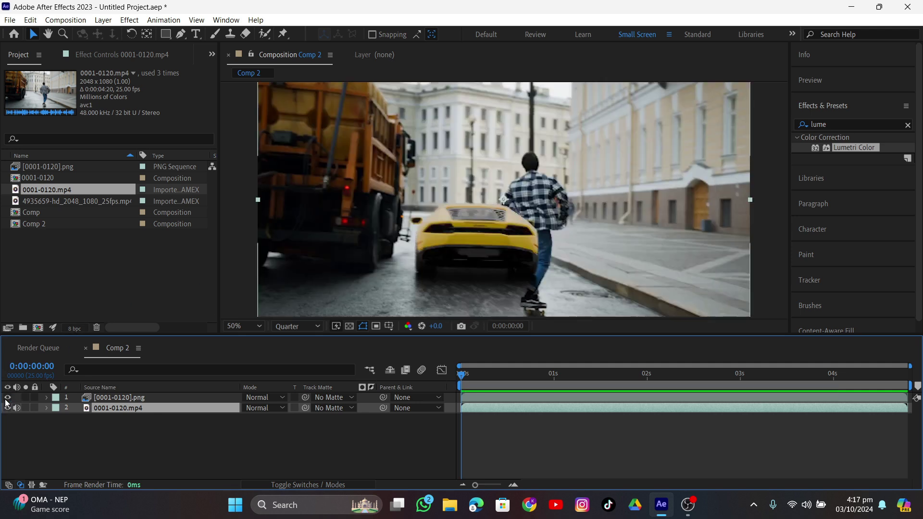
key(comma)
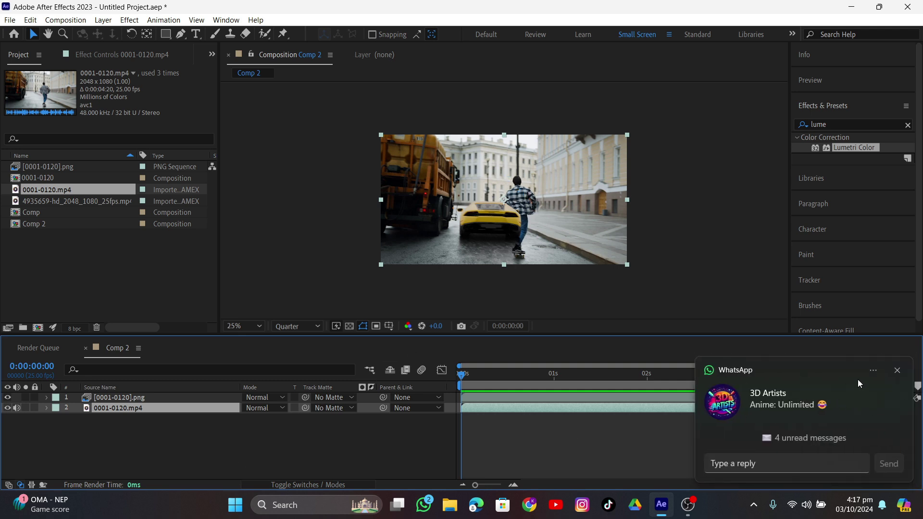
click(897, 371)
key(period)
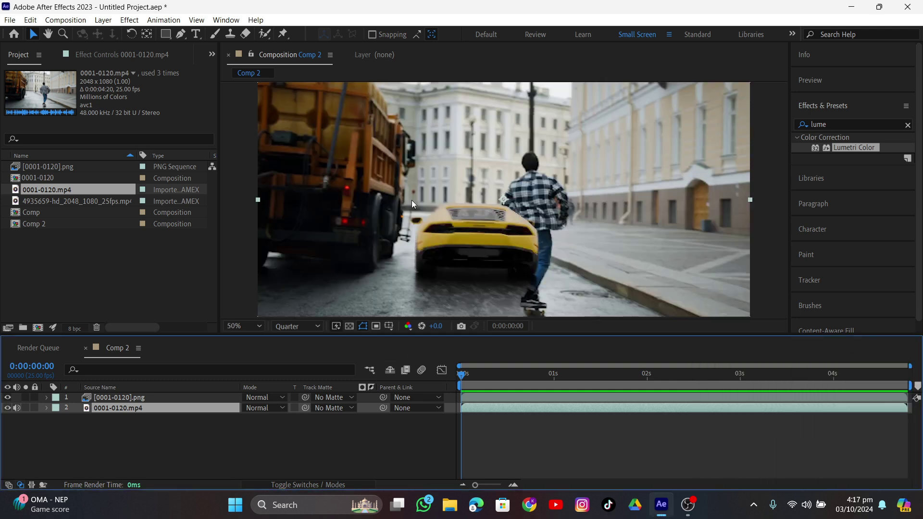
Step: Add another copy of 0001-0120.mp4 to Comp 2 above the PNG sequence and check it by toggling its visibility
click(34, 186)
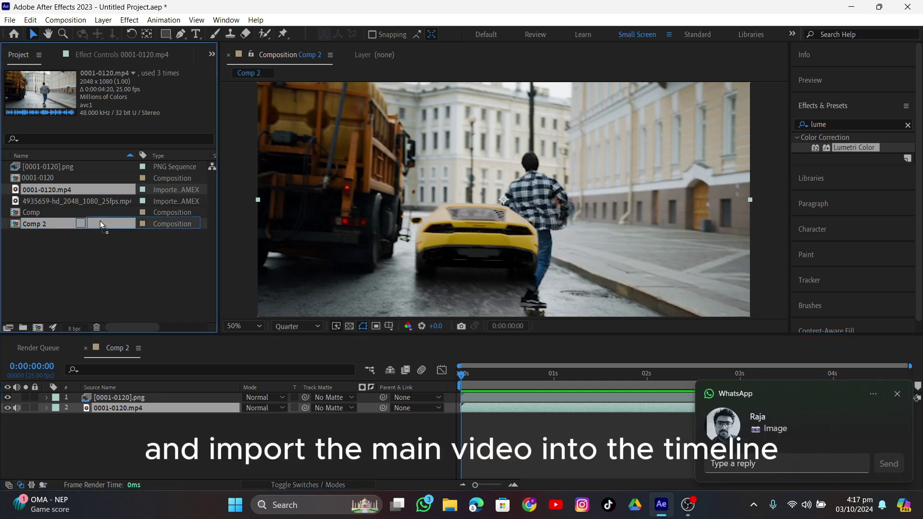
drag(101, 398, 102, 398)
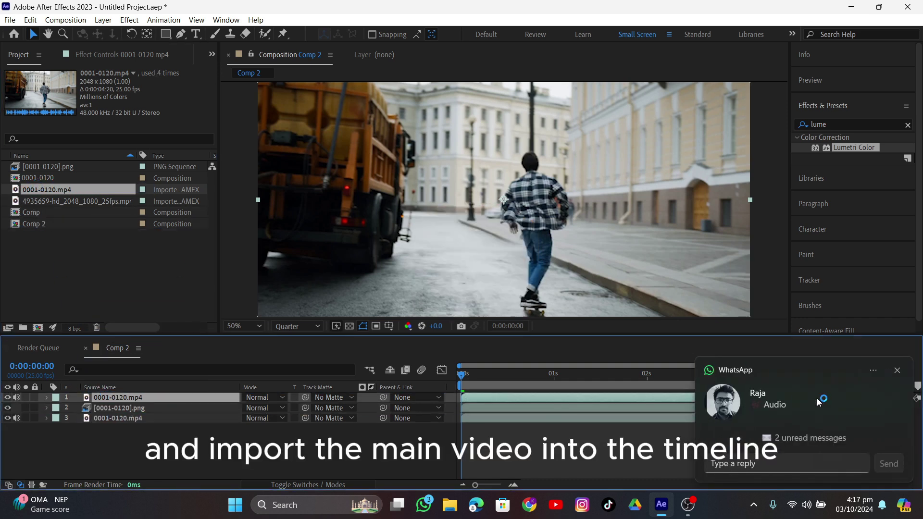
click(897, 370)
key(comma)
click(8, 398)
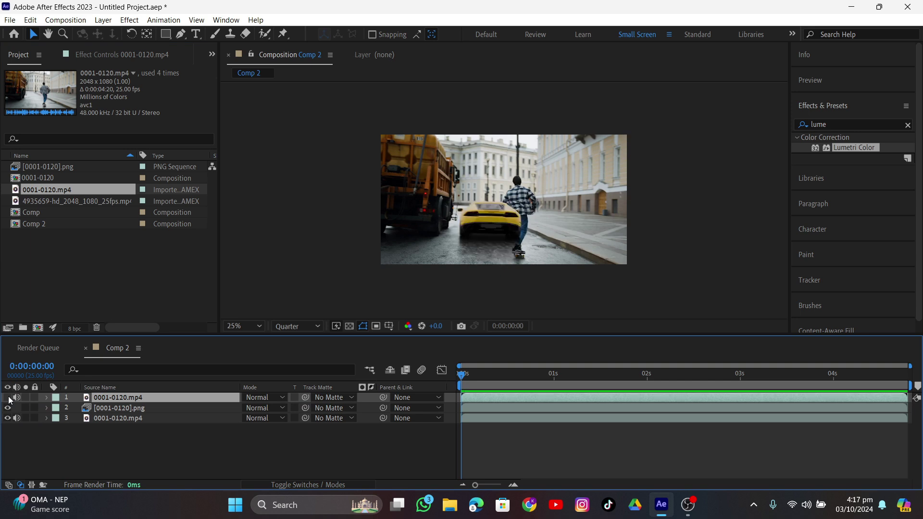
click(8, 398)
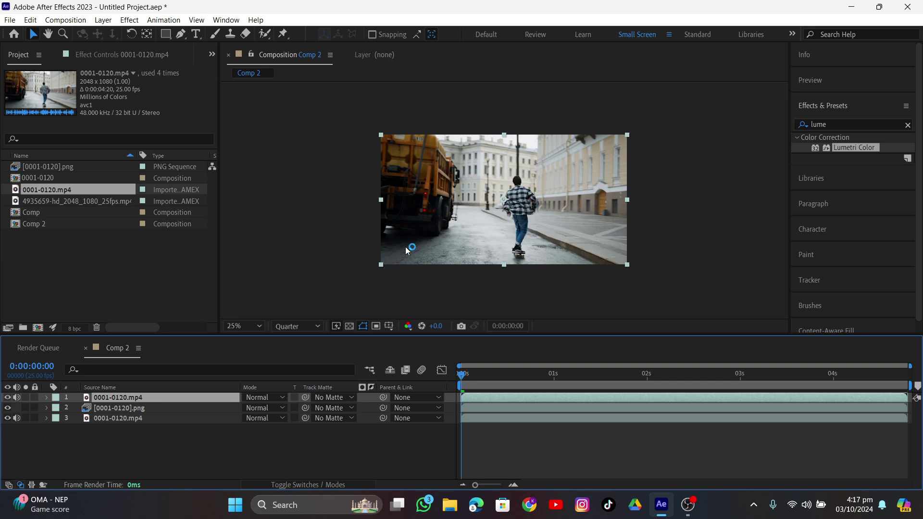
key(period)
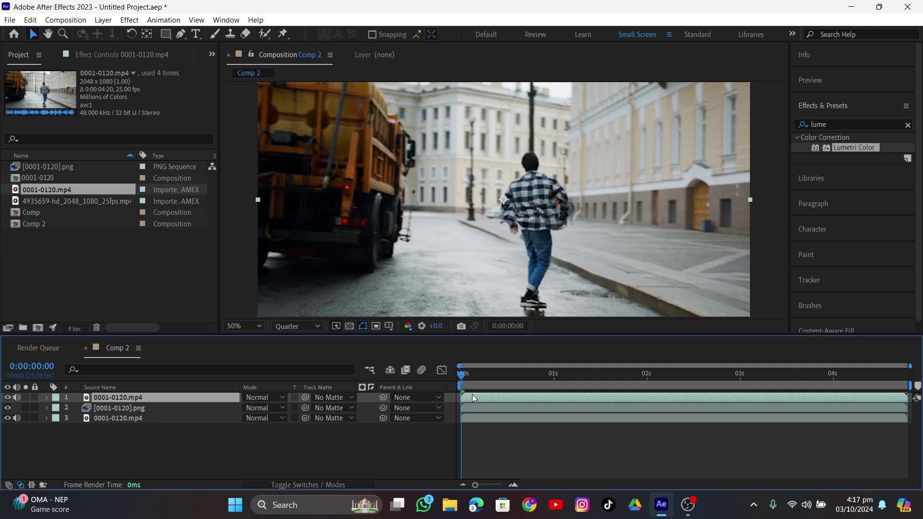
Step: Turn off the computer's Wi-Fi to stop message notifications
click(806, 505)
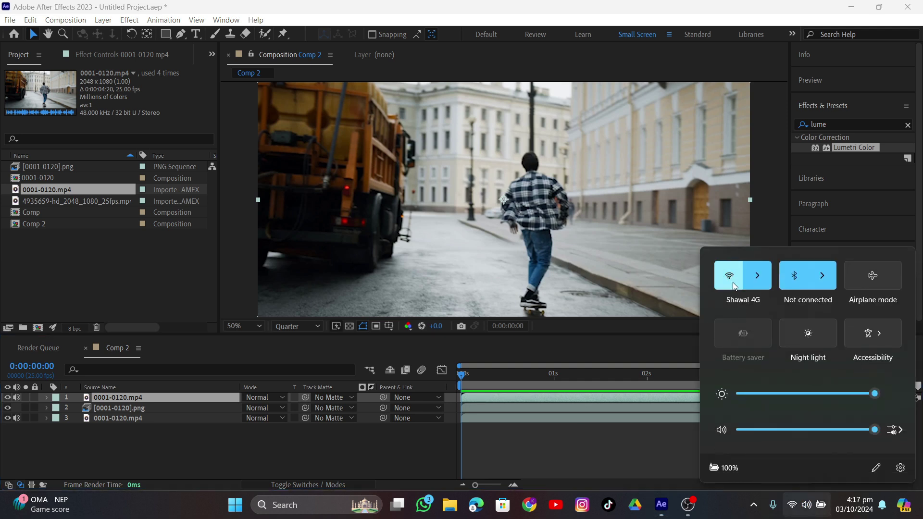
click(734, 287)
click(547, 409)
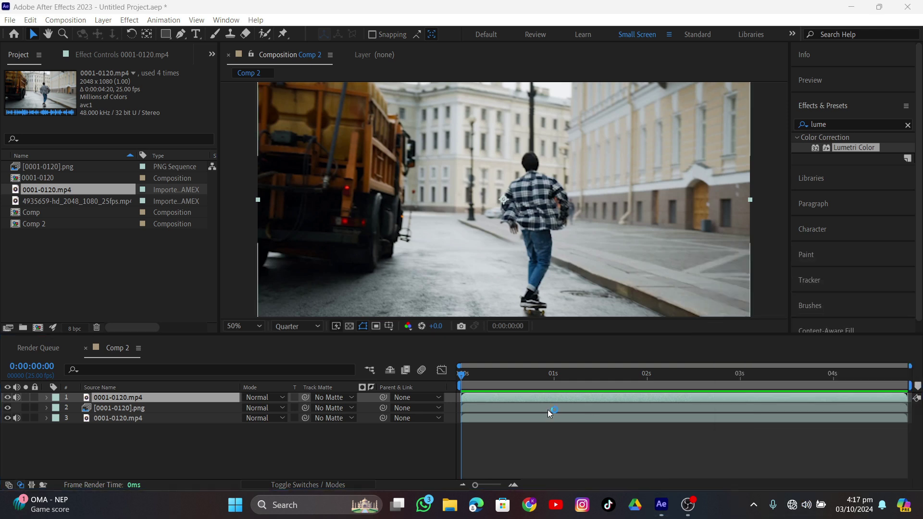
Step: Open the top 0001-0120.mp4 layer for editing and paint a Roto Brush foreground stroke over the skateboarder from shoes to head and arms
double_click(506, 396)
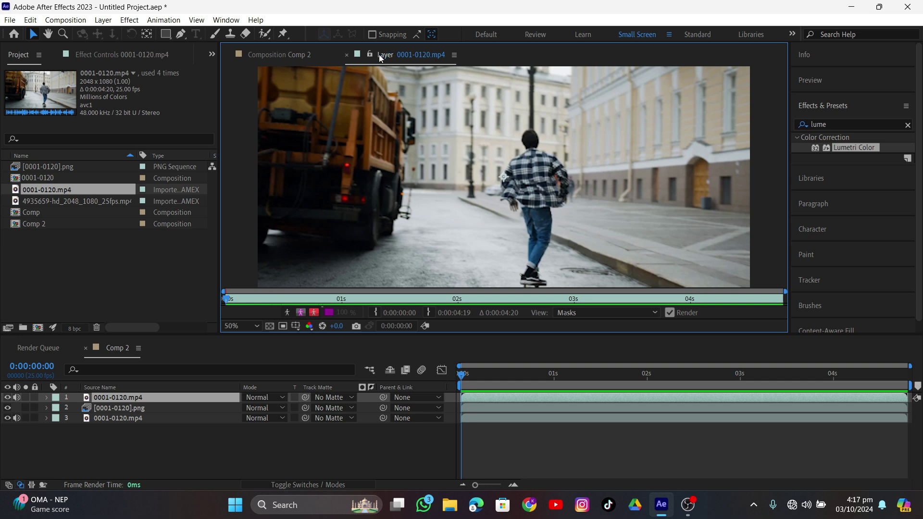
click(263, 33)
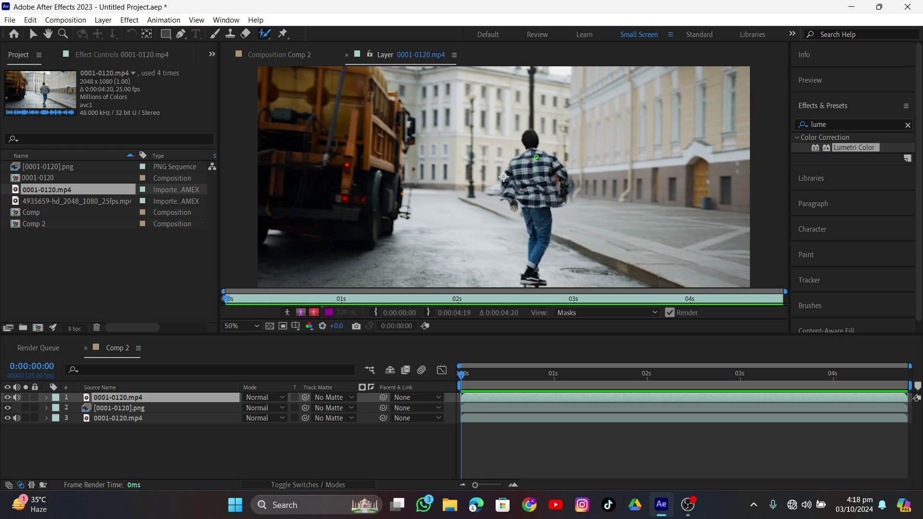
scroll(536, 157, up, 2)
scroll(550, 153, down, 2)
mouse_move(542, 168)
mouse_down()
mouse_move(573, 170)
mouse_move(550, 169)
mouse_up()
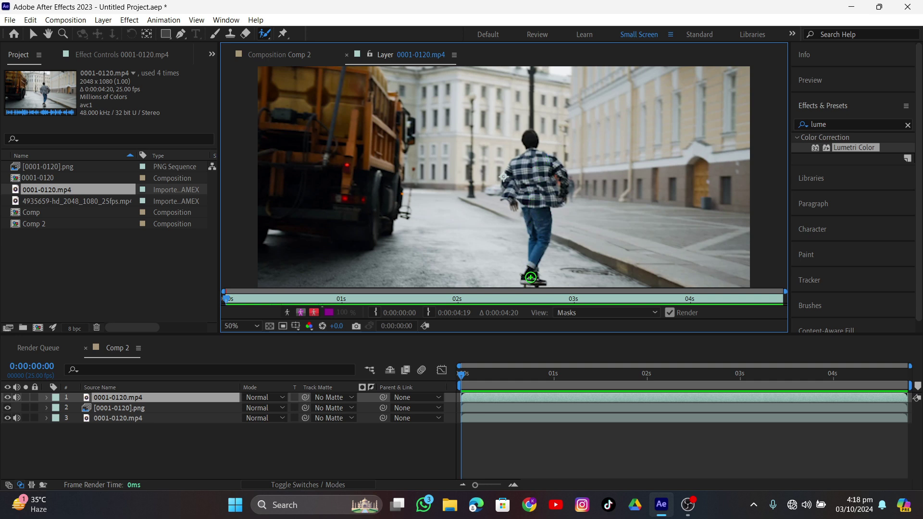
mouse_move(531, 277)
mouse_down()
mouse_move(539, 212)
mouse_move(529, 181)
mouse_move(510, 191)
mouse_move(530, 136)
mouse_move(556, 165)
mouse_up()
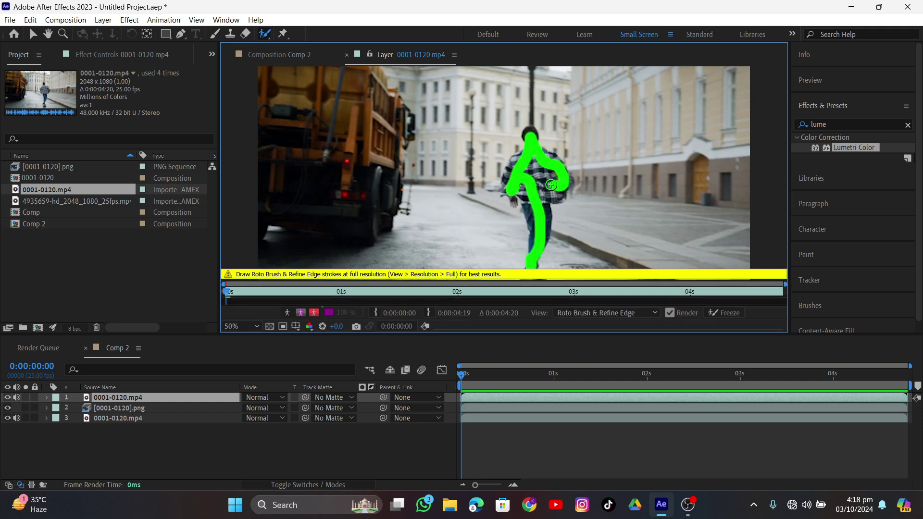
drag(538, 198, 520, 166)
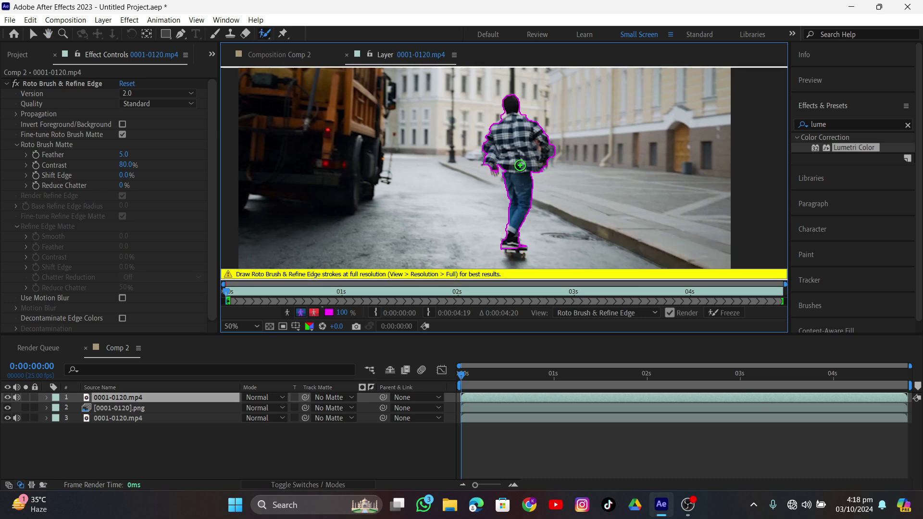
Step: Set the Comp 2 preview resolution to Full and go back to the layer view of the skateboarder
scroll(520, 165, up, 4)
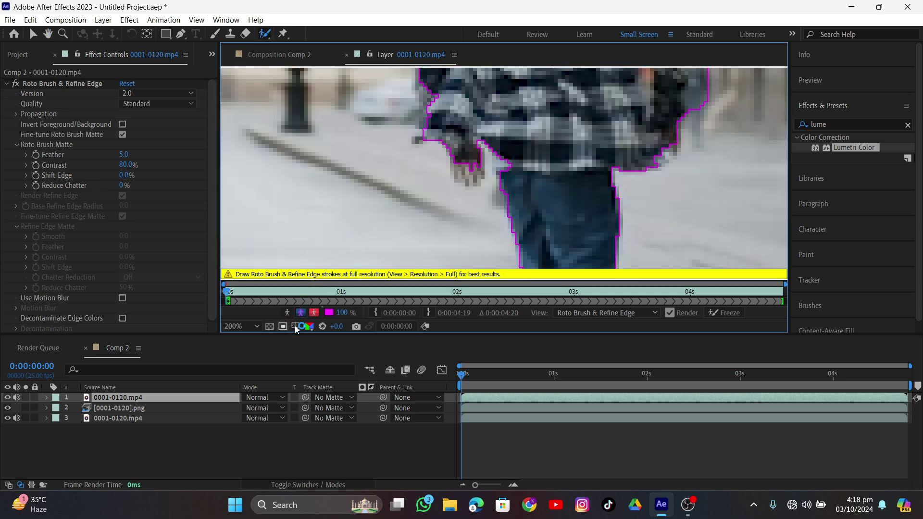
click(247, 328)
click(277, 59)
click(290, 326)
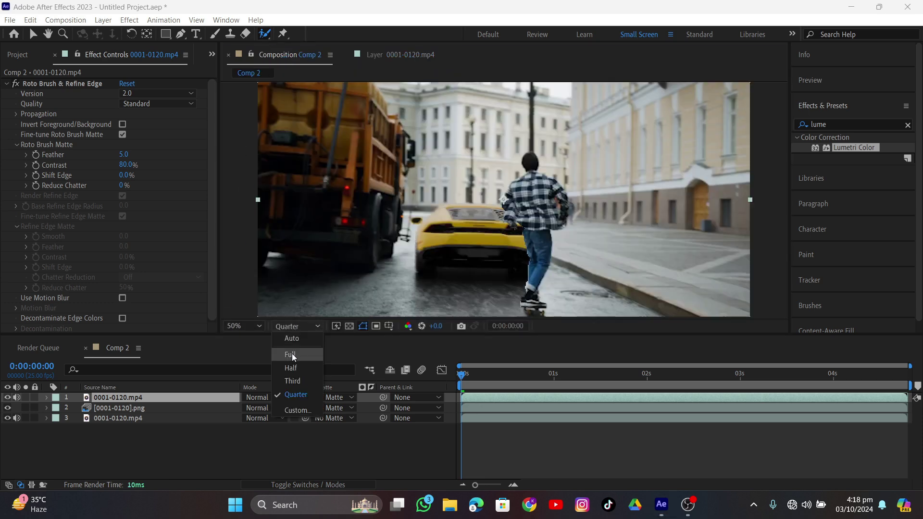
click(293, 356)
click(378, 54)
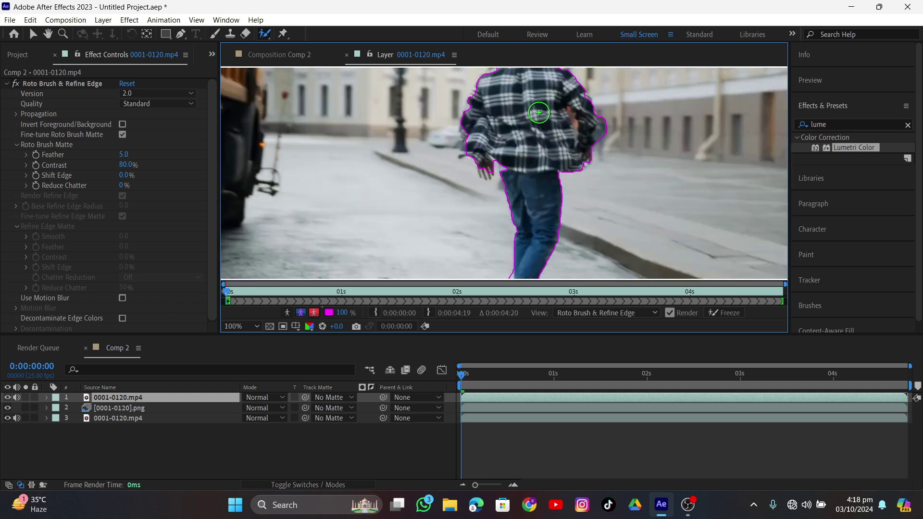
Step: Refine the Roto Brush selection around the skateboarder's neck, right arm and right shoulder, subtracting the background beside the neck
scroll(534, 116, up, 2)
drag(474, 123, 490, 147)
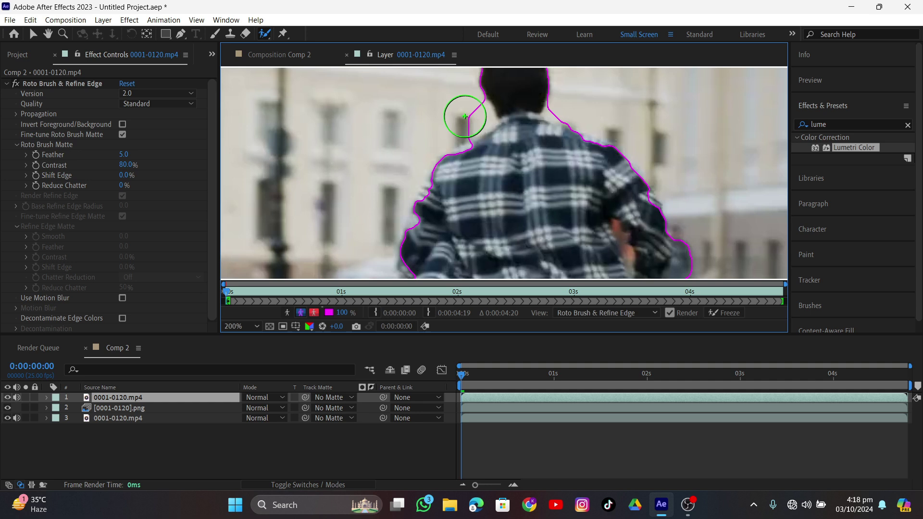
key(alt)
drag(461, 110, 474, 116)
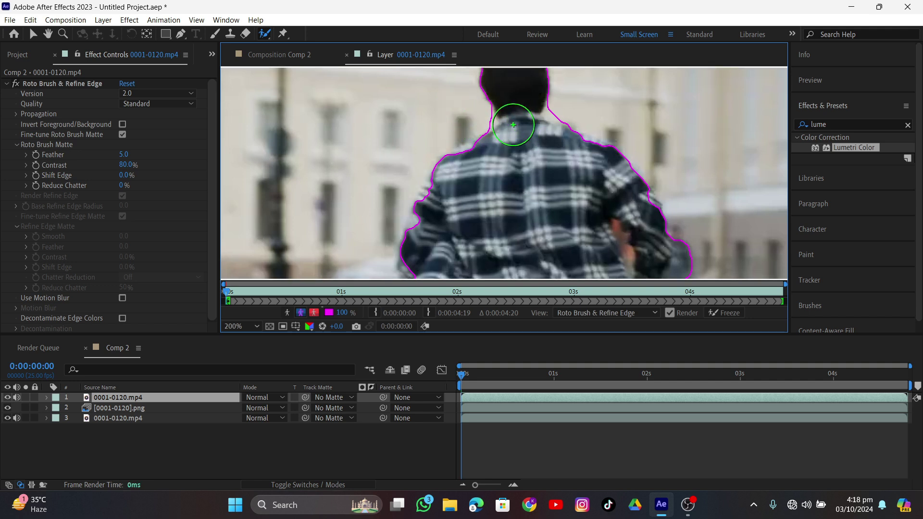
drag(637, 205, 641, 216)
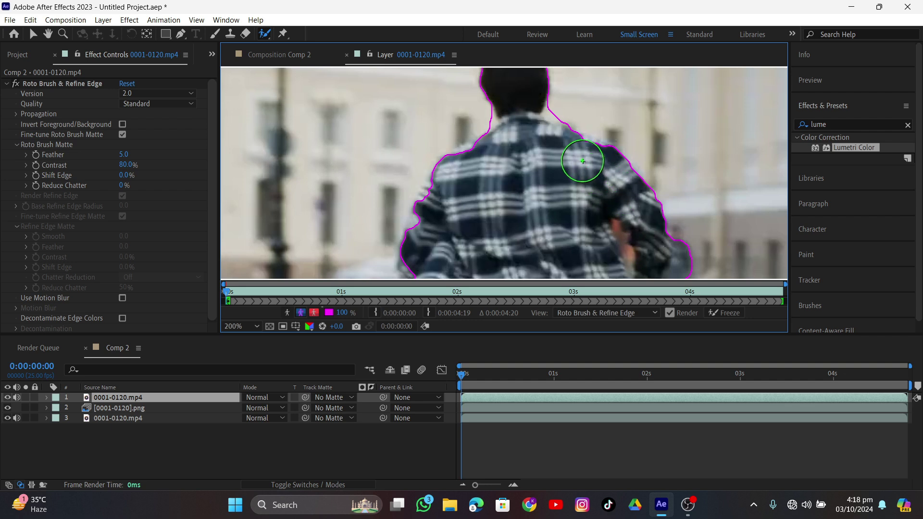
mouse_move(581, 151)
mouse_down()
mouse_move(577, 158)
mouse_move(594, 168)
mouse_up()
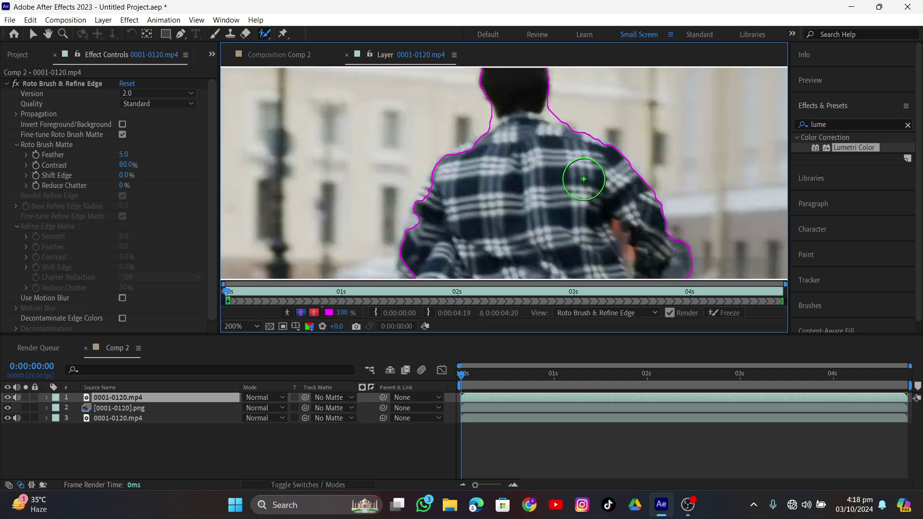
Step: Add the missing parts of the skateboarder's left sleeve to the Roto Brush selection and subtract the wall area beside it
mouse_move(434, 205)
mouse_down()
mouse_move(471, 167)
mouse_move(476, 173)
mouse_move(457, 173)
mouse_move(461, 179)
mouse_up()
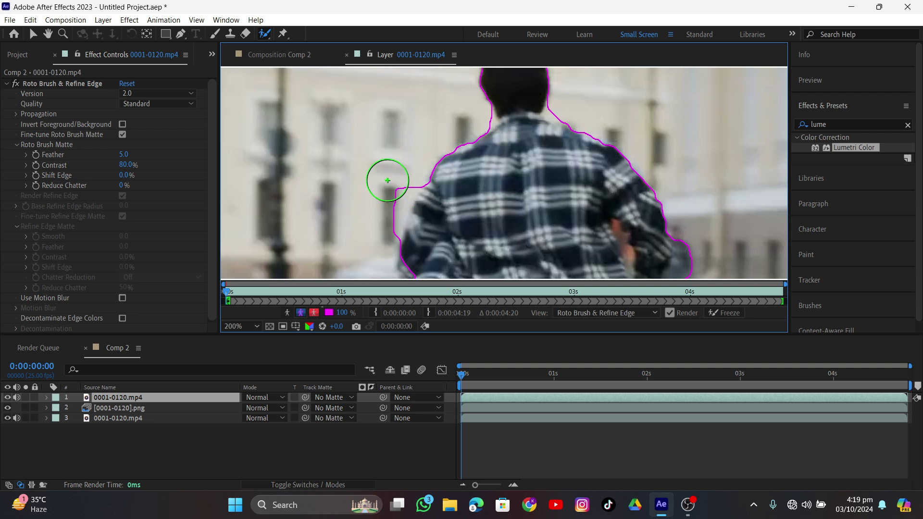
drag(406, 169, 378, 220)
key(space)
drag(465, 216, 465, 136)
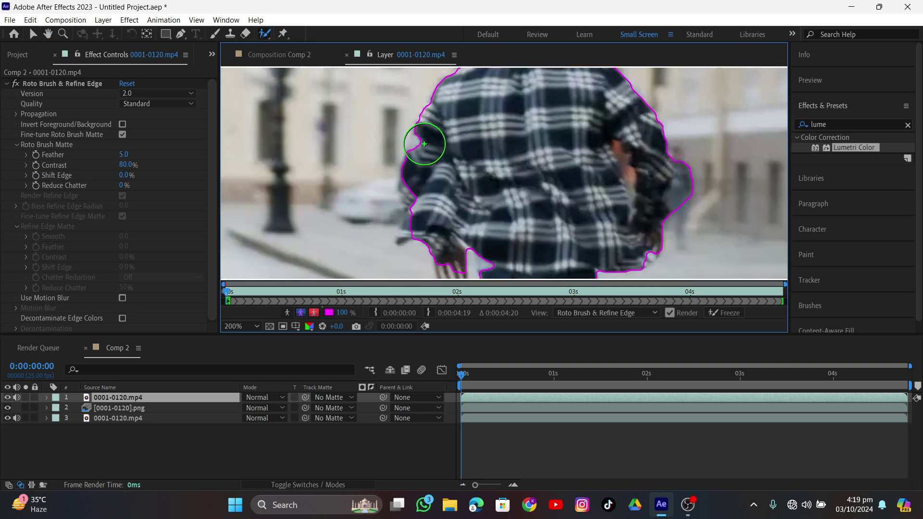
click(432, 148)
key(space)
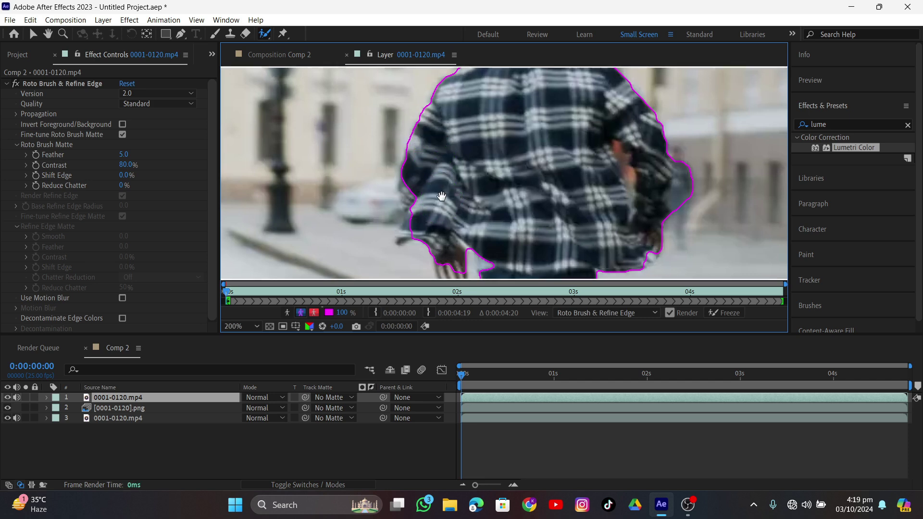
drag(439, 192, 443, 169)
click(427, 166)
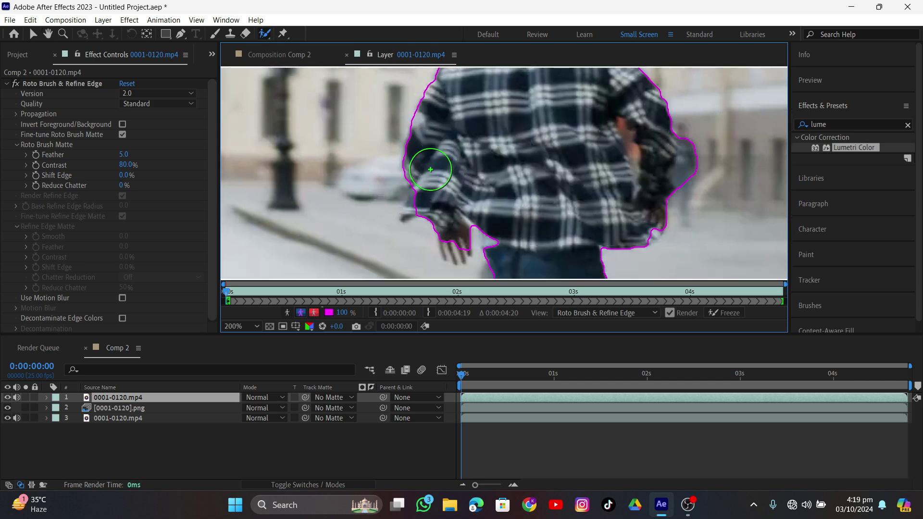
Step: Add the fingers of the skateboarder's left hand to the Roto Brush selection using a smaller foreground brush stroke
scroll(449, 231, up, 2)
drag(449, 231, 483, 142)
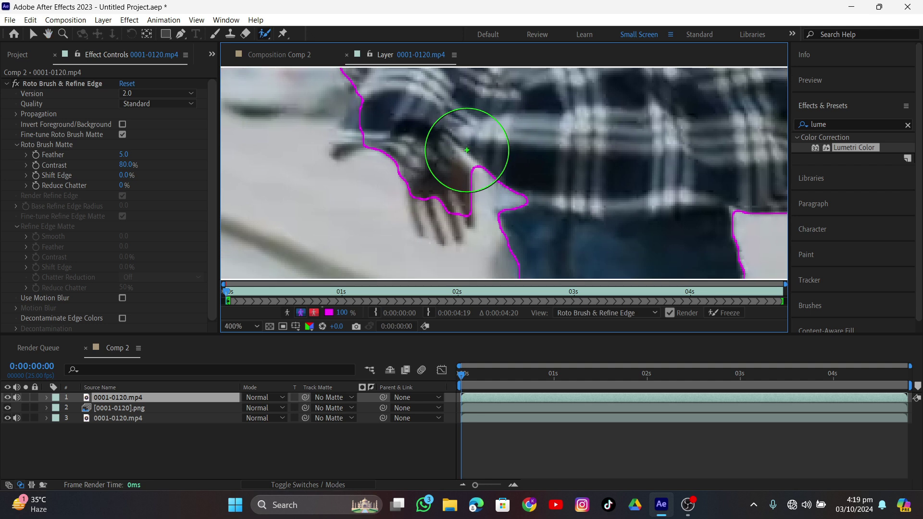
scroll(469, 185, down, 2)
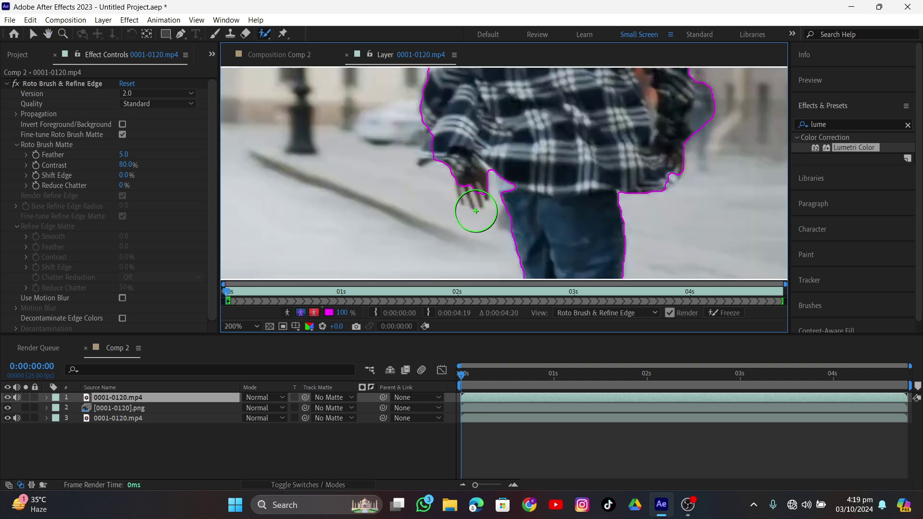
mouse_move(471, 166)
ctrl+mouse_down()
mouse_move(466, 197)
mouse_move(475, 198)
ctrl+mouse_up()
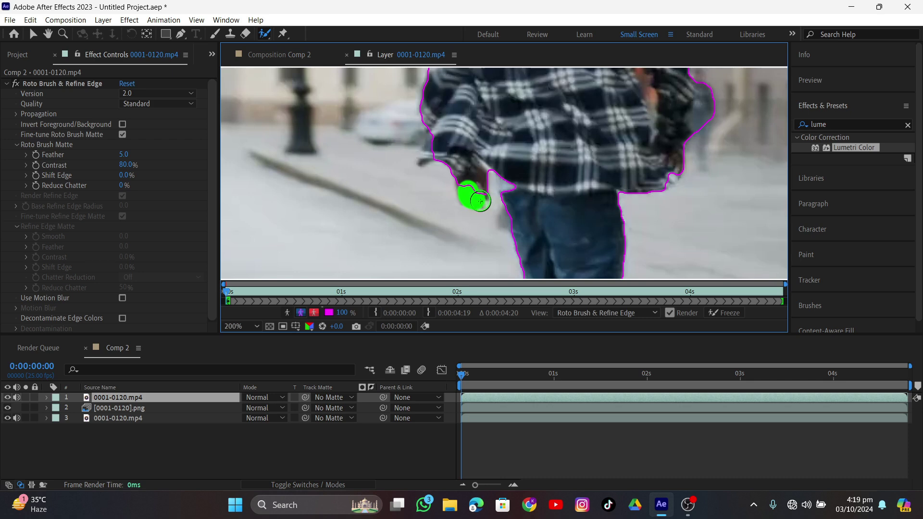
scroll(505, 207, down, 2)
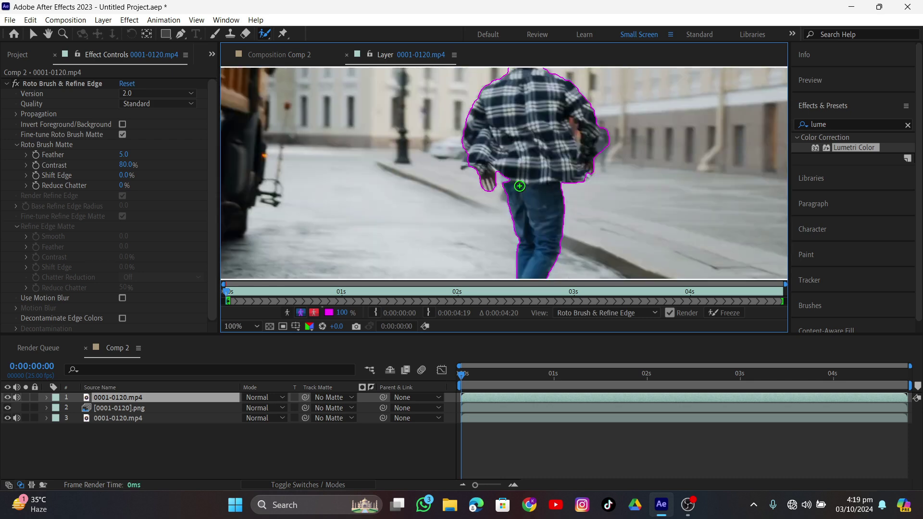
Step: Refine the Roto Brush selection around the lower leg and shoe, adding the toe and skateboard deck and subtracting the adjacent ground
scroll(563, 164, down, 1)
scroll(544, 152, up, 3)
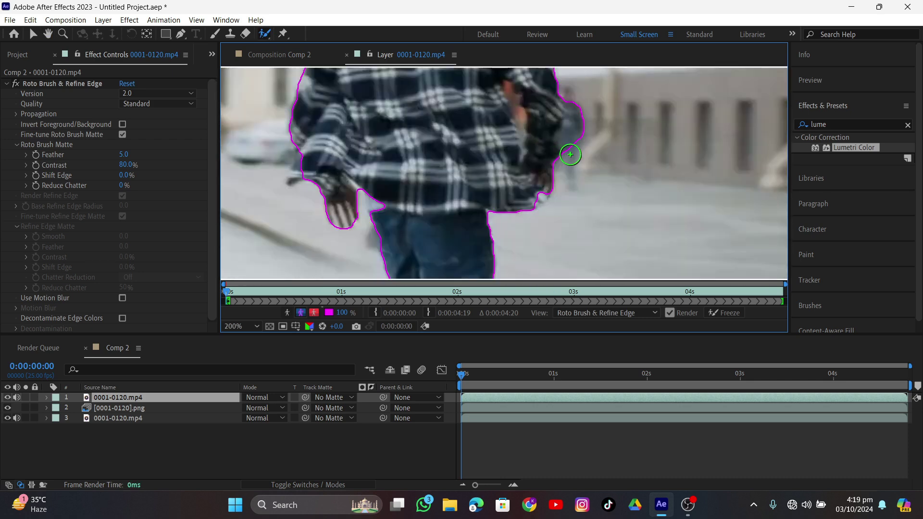
scroll(562, 157, down, 4)
drag(526, 205, 520, 120)
scroll(495, 173, up, 2)
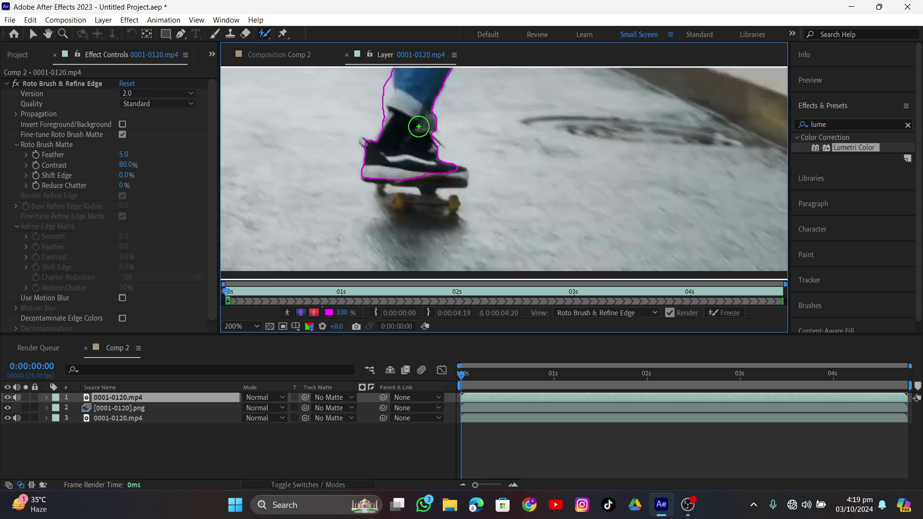
drag(418, 126, 449, 207)
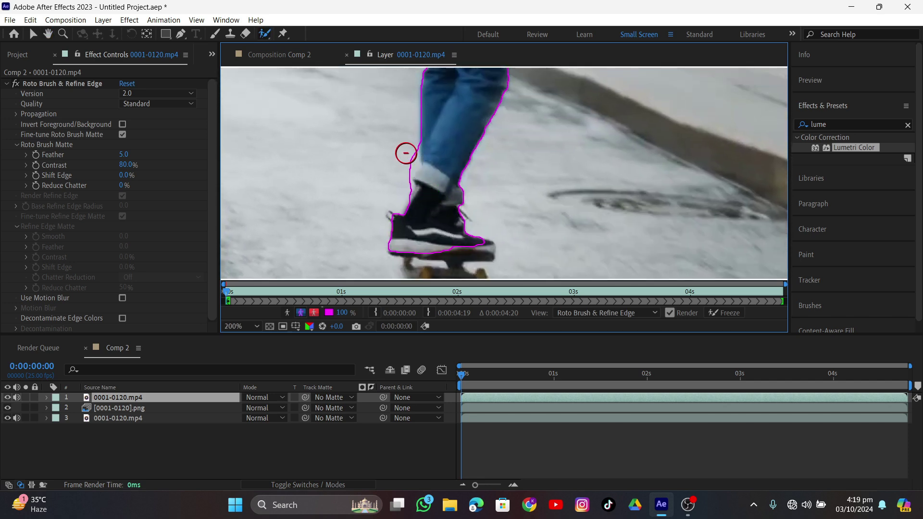
drag(405, 150, 406, 164)
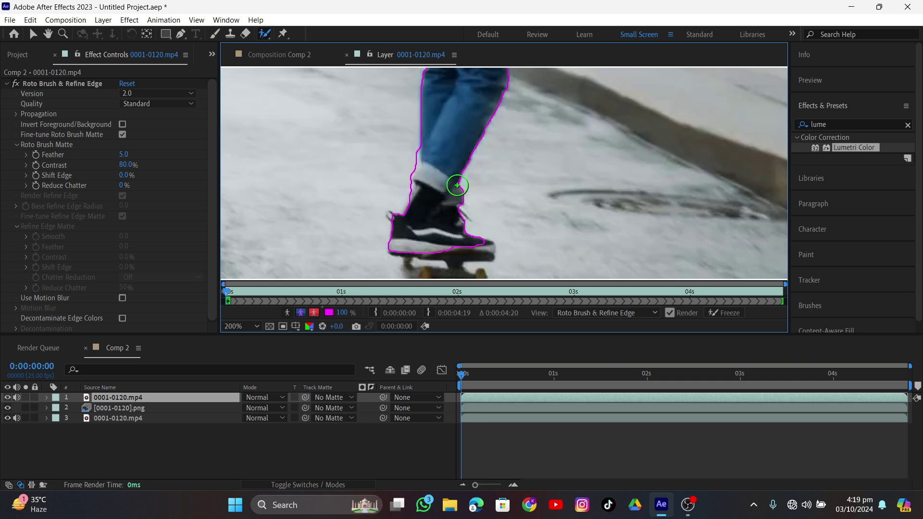
mouse_move(480, 240)
mouse_down()
mouse_move(459, 244)
mouse_move(471, 247)
mouse_up()
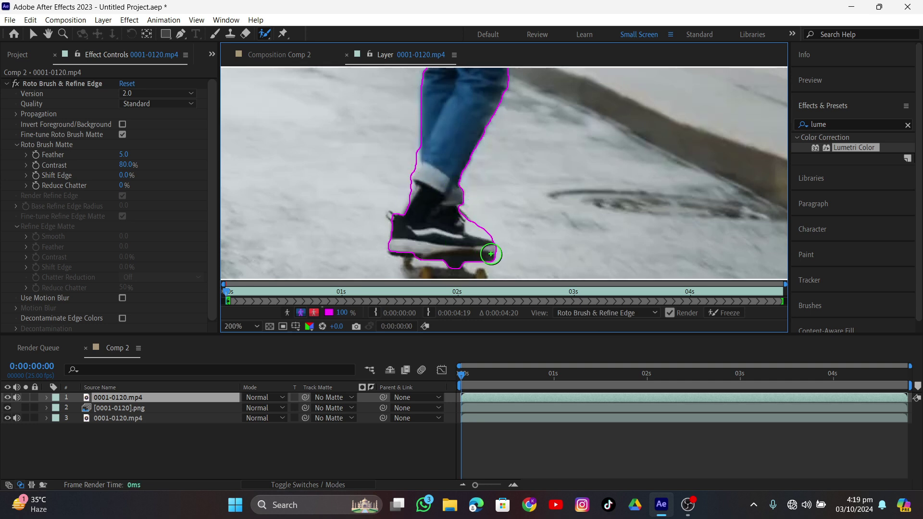
alt+click(479, 217)
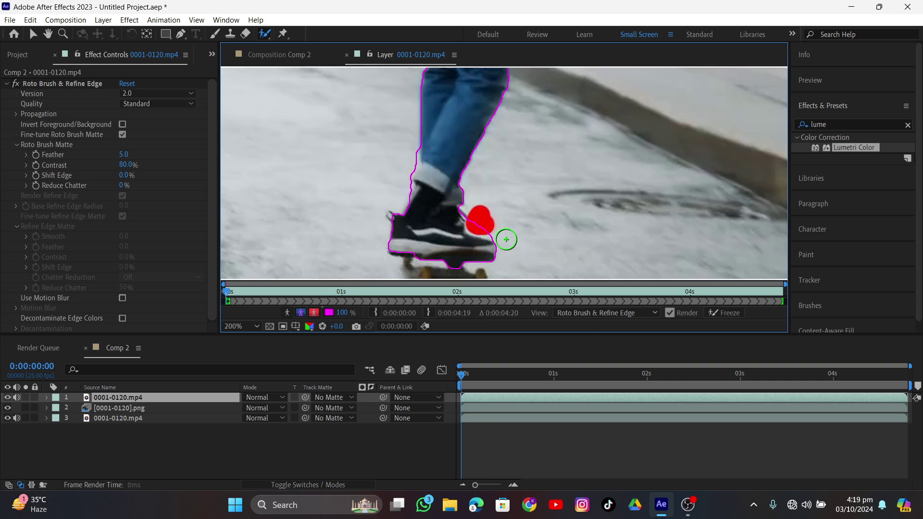
scroll(433, 216, down, 1)
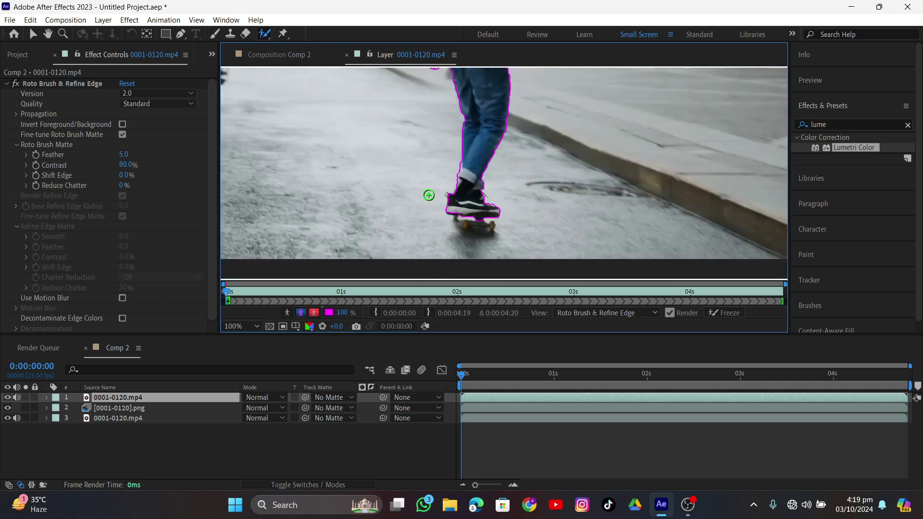
Step: Subtract the background area beside the skateboarder's right elbow from the Roto Brush selection
scroll(436, 194, up, 4)
drag(442, 166, 443, 211)
scroll(464, 149, up, 1)
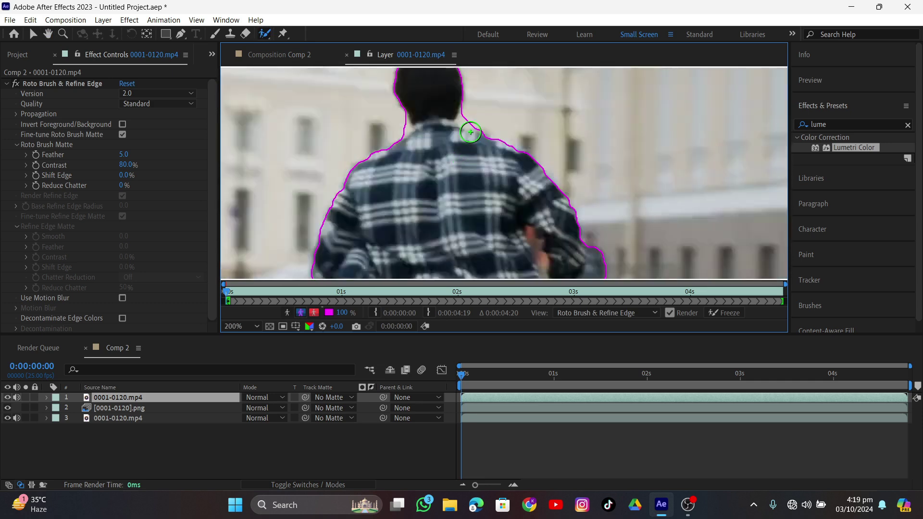
drag(470, 129, 473, 157)
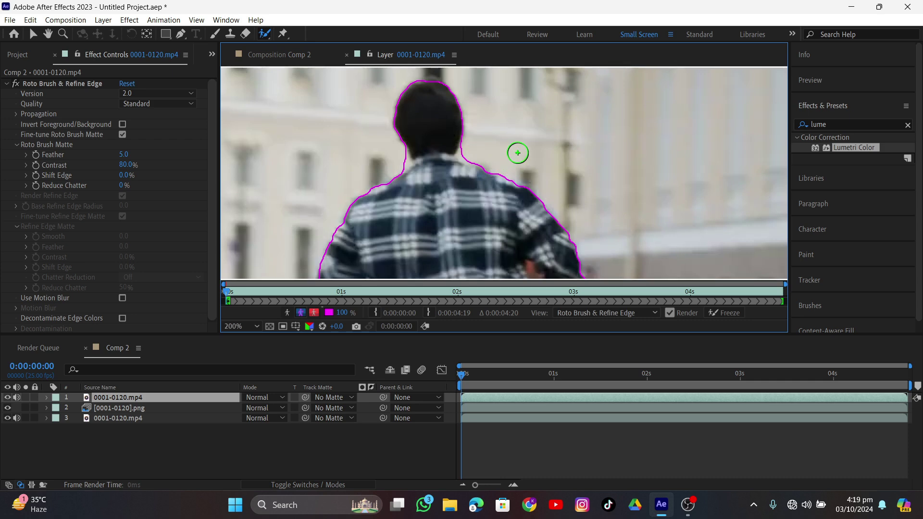
key(comma)
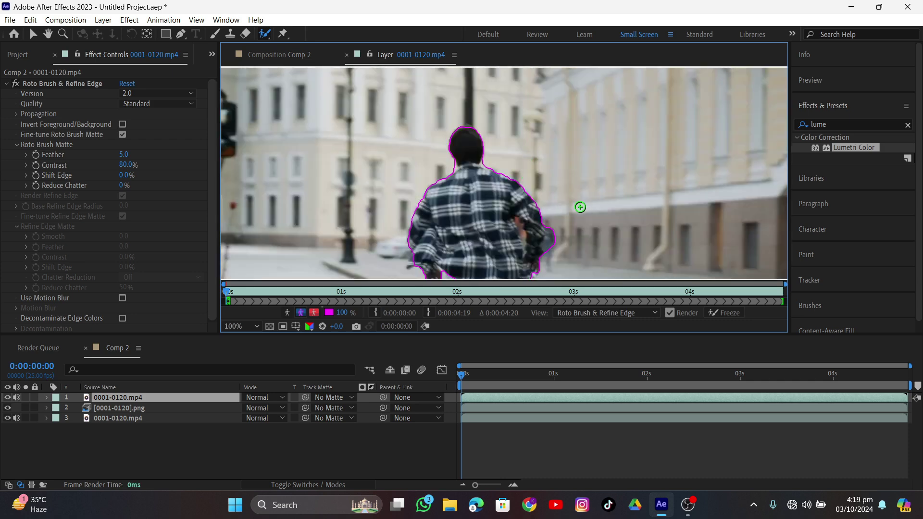
scroll(558, 176, up, 2)
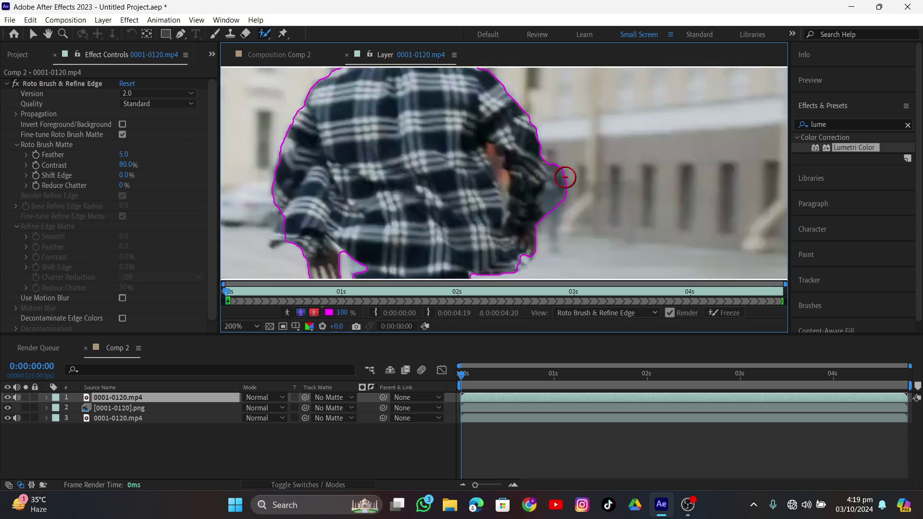
mouse_move(561, 161)
mouse_down()
mouse_move(561, 207)
mouse_move(573, 213)
mouse_up()
Step: Bring the whole skateboarder into view and start propagating the Roto Brush selection from the first frame by playing the layer
key(comma)
key(comma)
drag(500, 188, 492, 172)
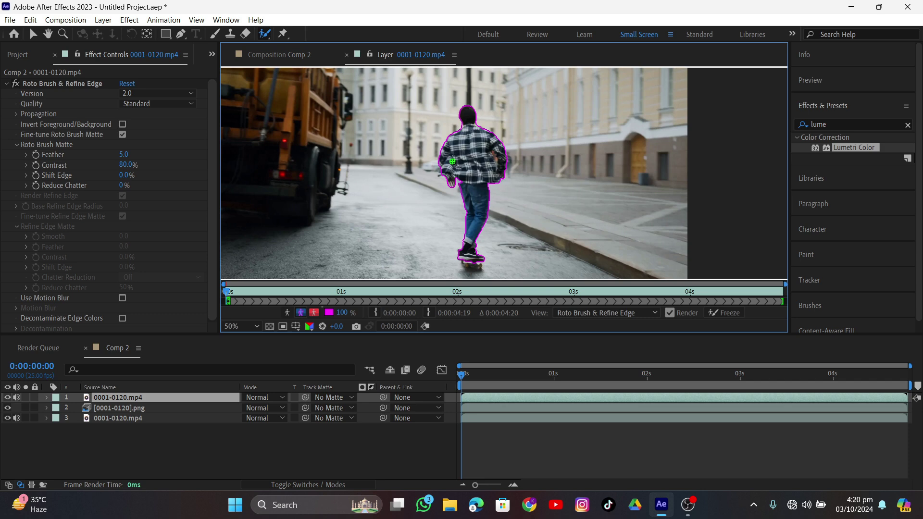
key(space)
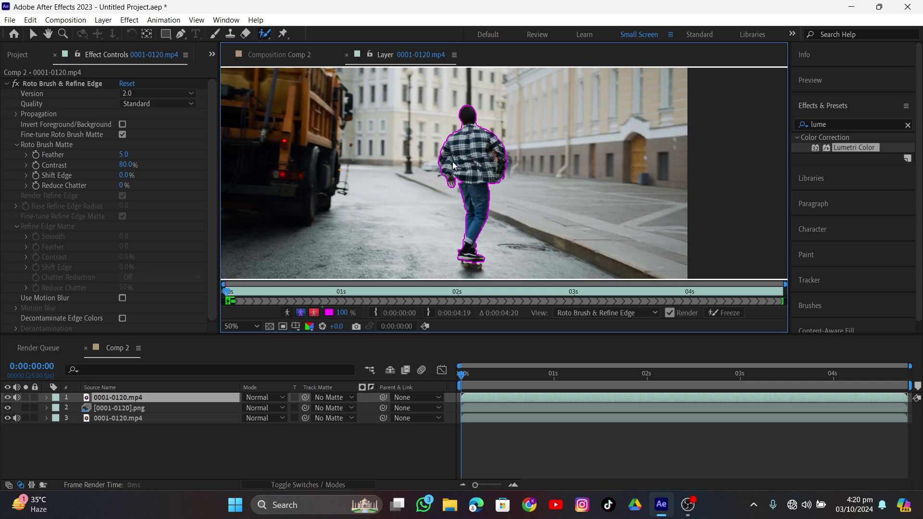
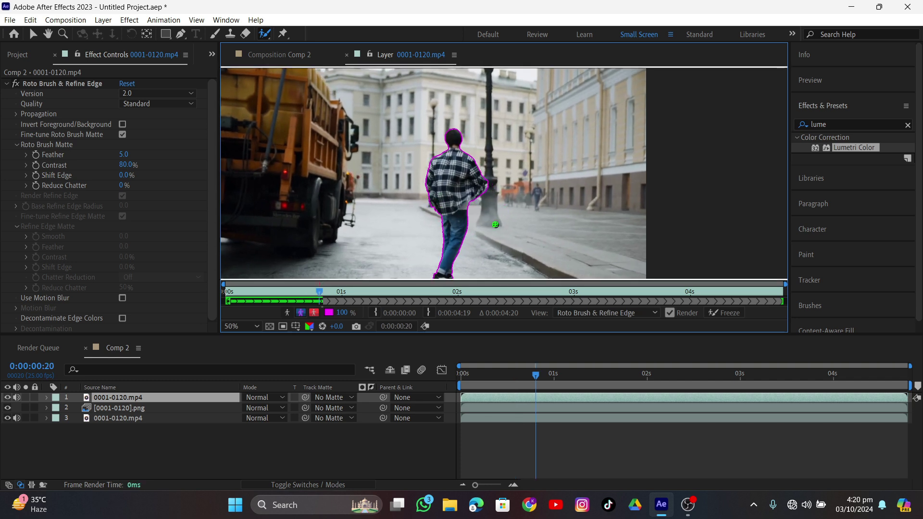
Step: Propagate the Roto Brush selection further, return to 0:00:01:19 and subtract the background in the corner between the jacket hem and right sleeve
drag(495, 225, 488, 191)
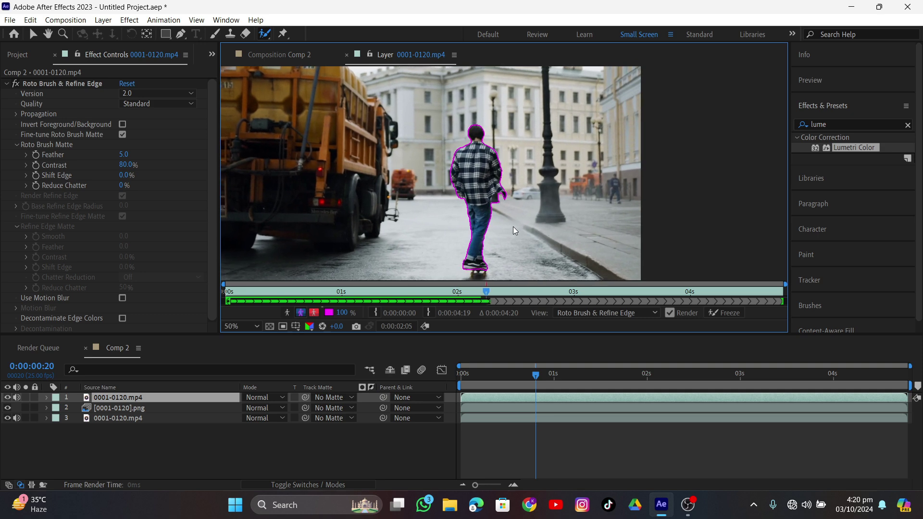
key(period)
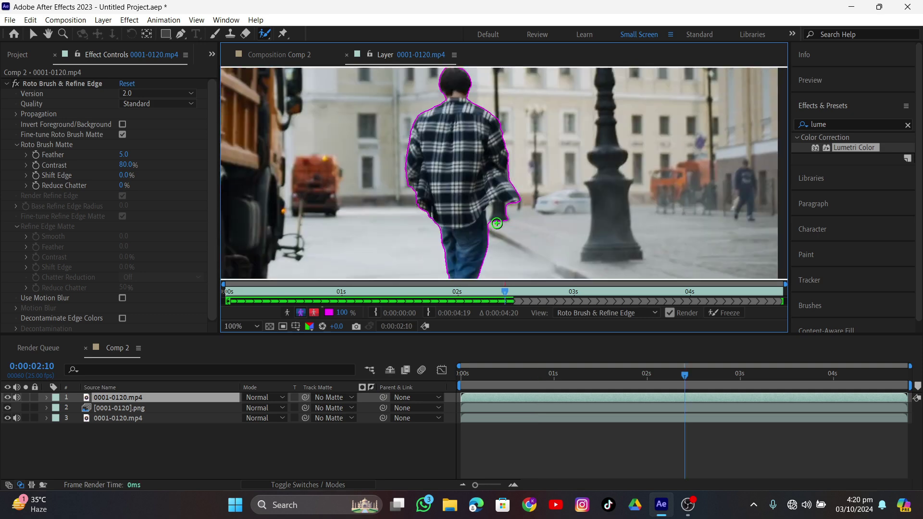
drag(685, 377, 624, 381)
scroll(406, 207, up, 4)
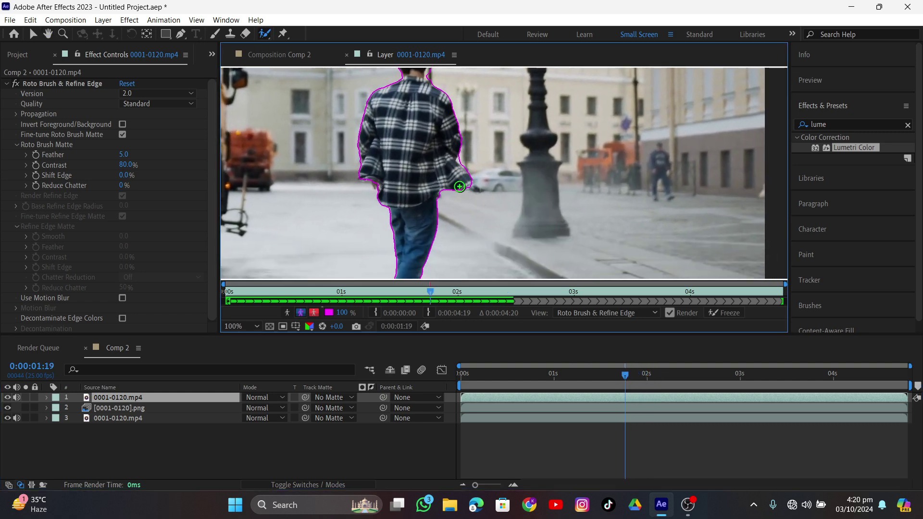
key(space)
drag(476, 131, 485, 117)
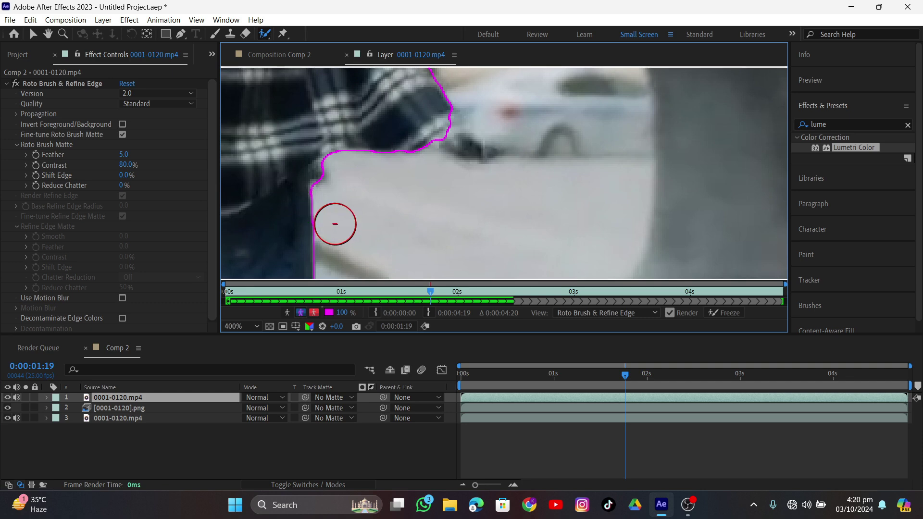
alt+click(330, 185)
scroll(370, 207, down, 4)
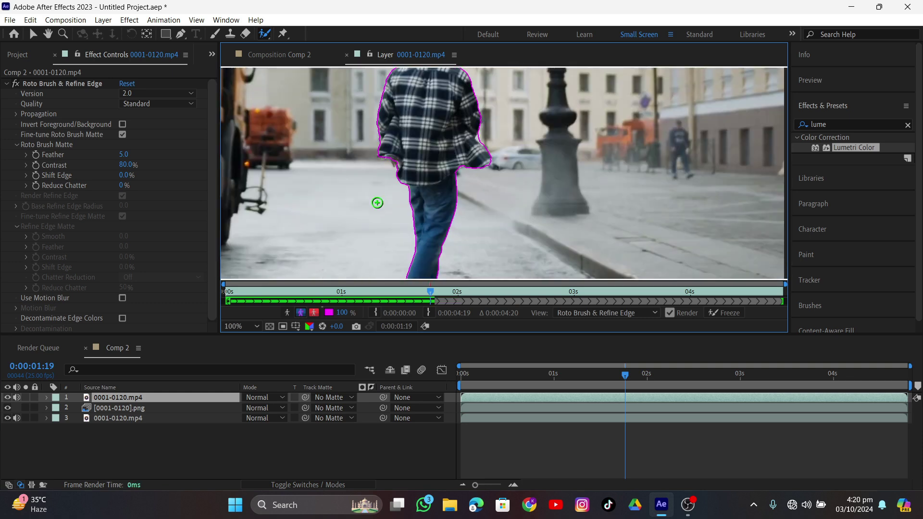
scroll(471, 221, down, 2)
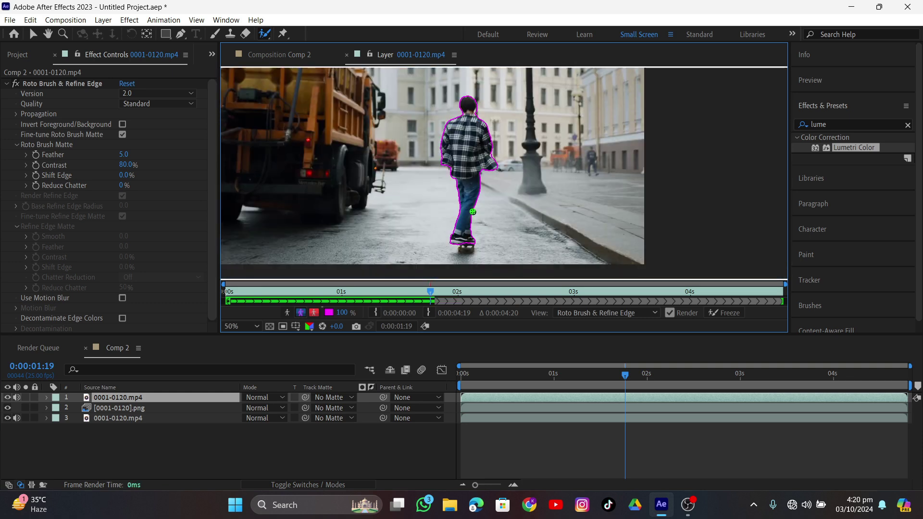
Step: Propagate the Roto Brush selection forward to 0:00:02:01 and check its edge around the flapping right side of the jacket
mouse_move(467, 149)
mouse_down()
mouse_move(465, 176)
mouse_move(463, 159)
mouse_up()
key(Page_Down)
key(Page_Down)
key(Page_Down)
key(Page_Down)
key(Page_Down)
key(Page_Down)
key(Page_Down)
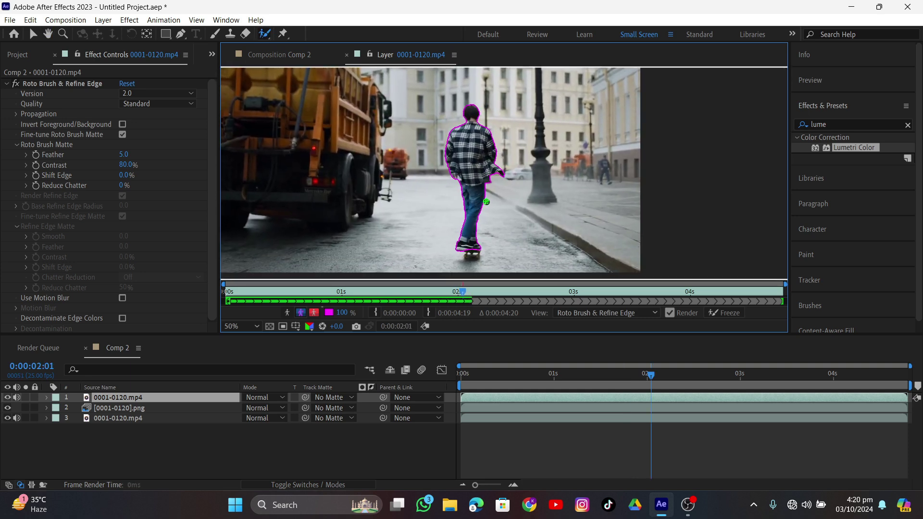
scroll(487, 201, up, 2)
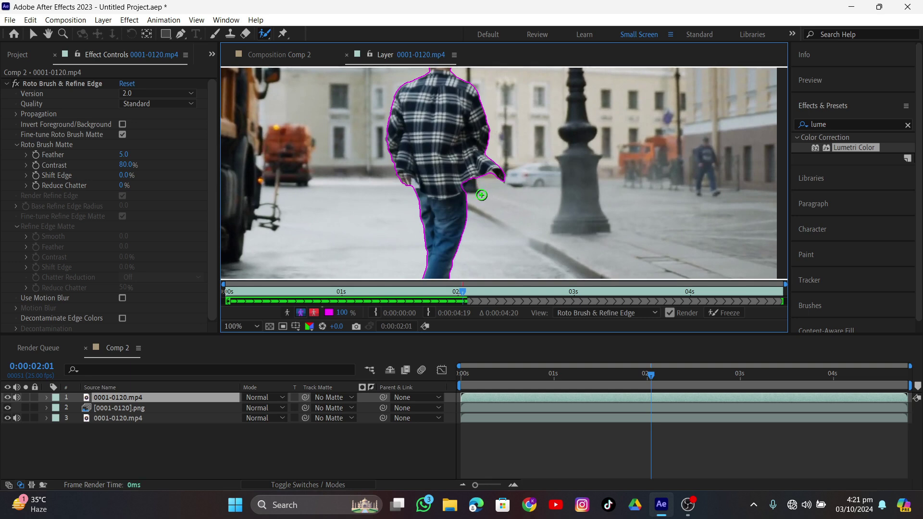
Step: Propagate the selection to 0:00:02:09 and subtract the background just below the skateboarder's right sleeve
scroll(446, 204, down, 2)
key(Page_Down)
key(Page_Down)
key(Page_Down)
key(Page_Down)
key(Page_Down)
key(Page_Down)
key(Page_Down)
key(Page_Down)
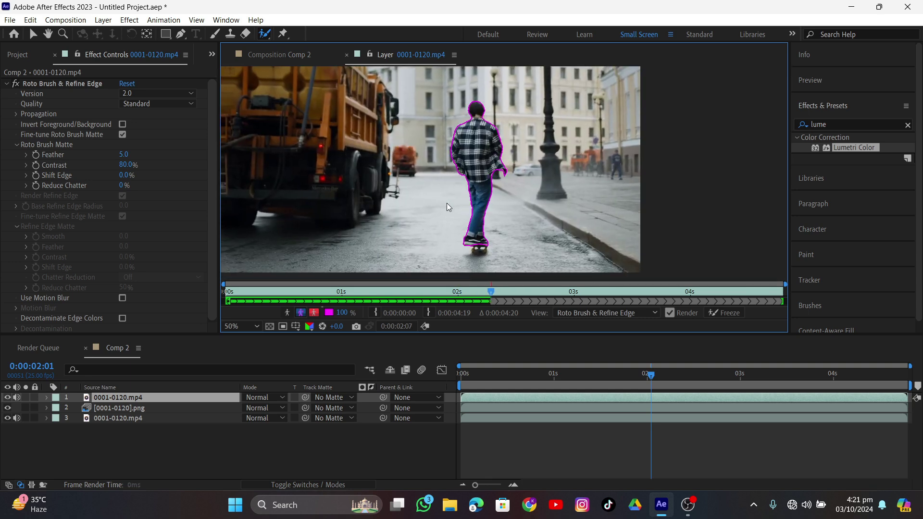
scroll(479, 213, up, 2)
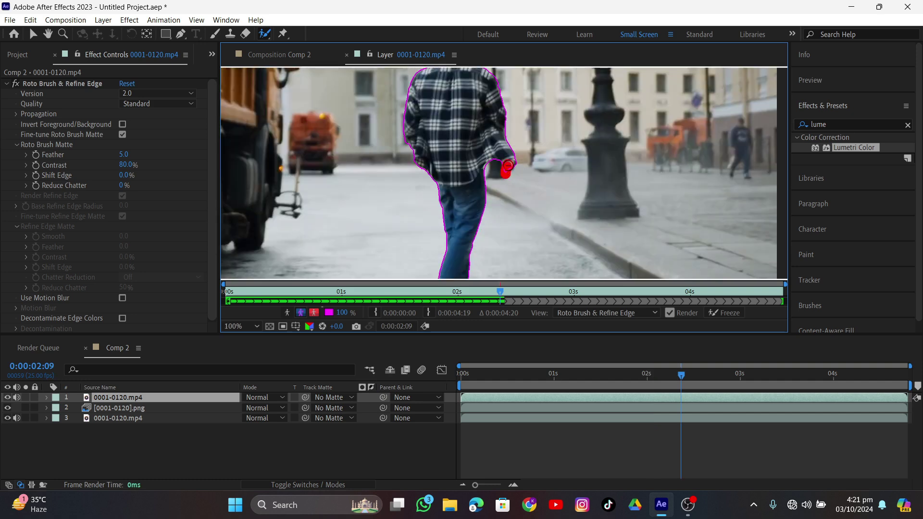
drag(508, 166, 506, 173)
scroll(463, 203, down, 2)
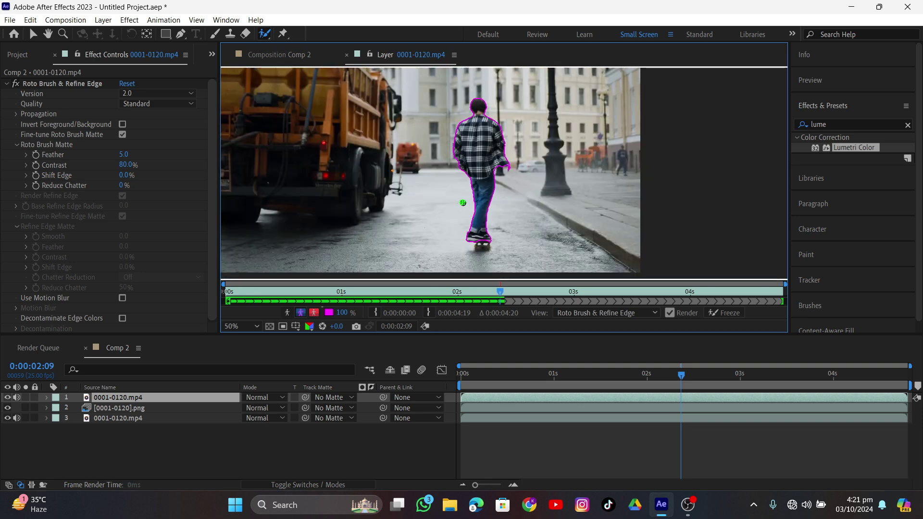
Step: Continue propagating the Roto Brush selection from 0:00:02:09 to 0:00:02:24
key(space)
key(space)
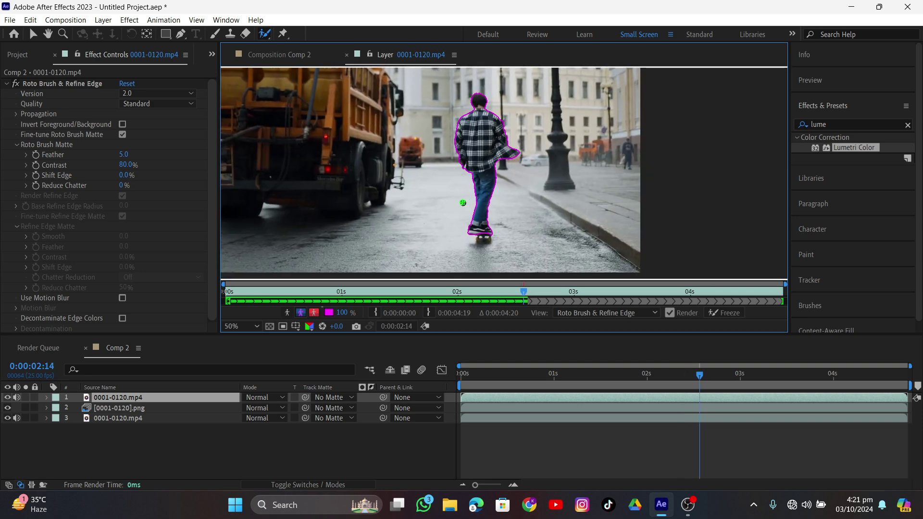
key(Page_Down)
key(Page_Down)
key(Page_Down)
key(Page_Down)
key(Page_Down)
key(Page_Down)
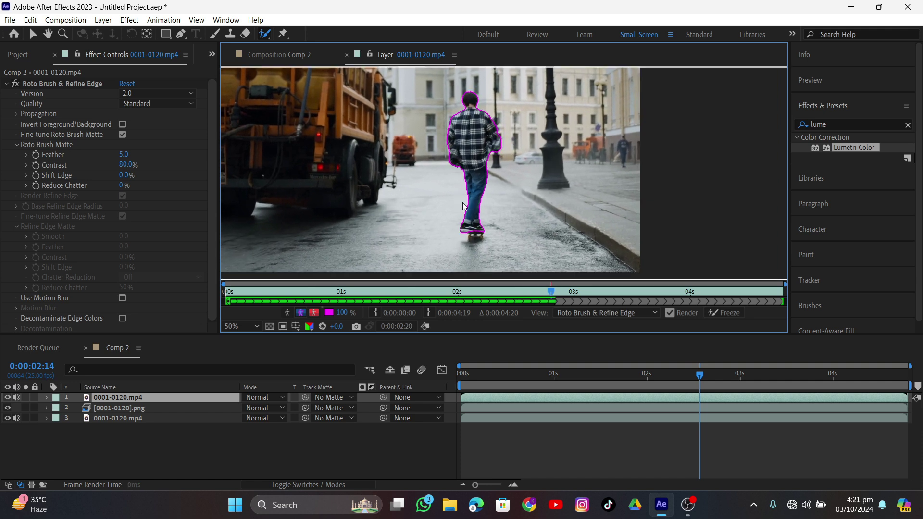
key(Page_Down)
key(Page_Down)
key(Page_Down)
key(Page_Down)
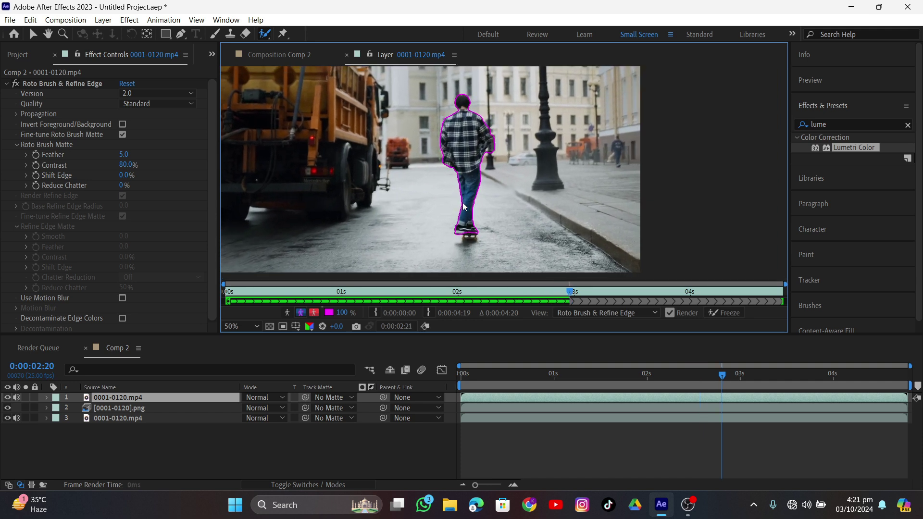
Step: Go back to 0:00:02:19 and refine the selection around the right elbow and sleeve, subtracting the lamp post and background beside them
scroll(480, 162, up, 4)
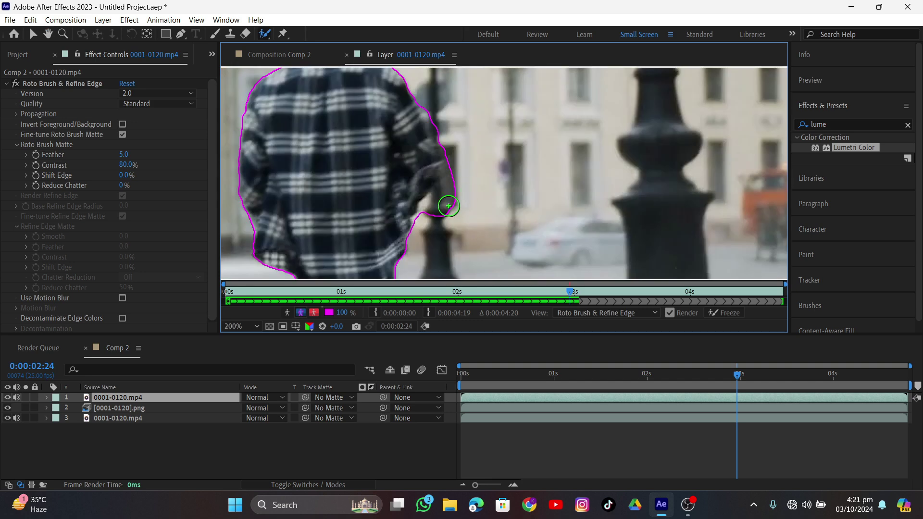
drag(739, 380, 719, 378)
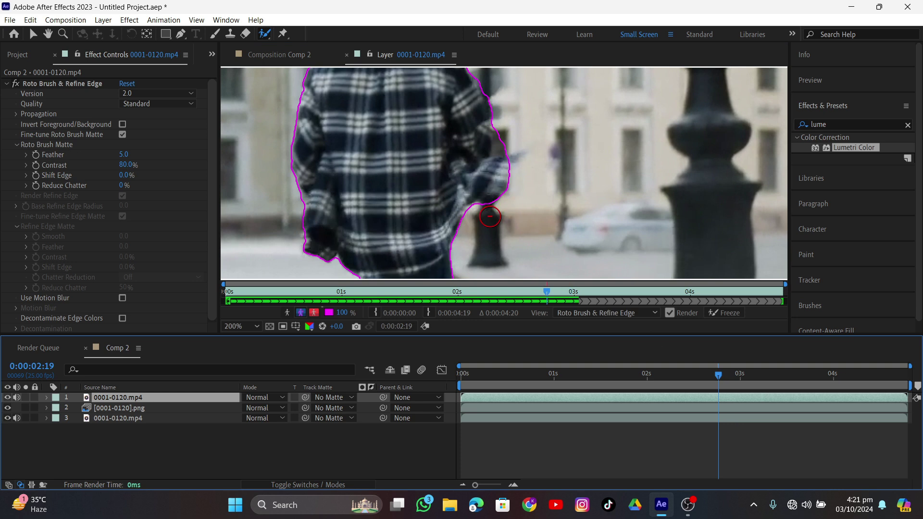
drag(497, 207, 490, 192)
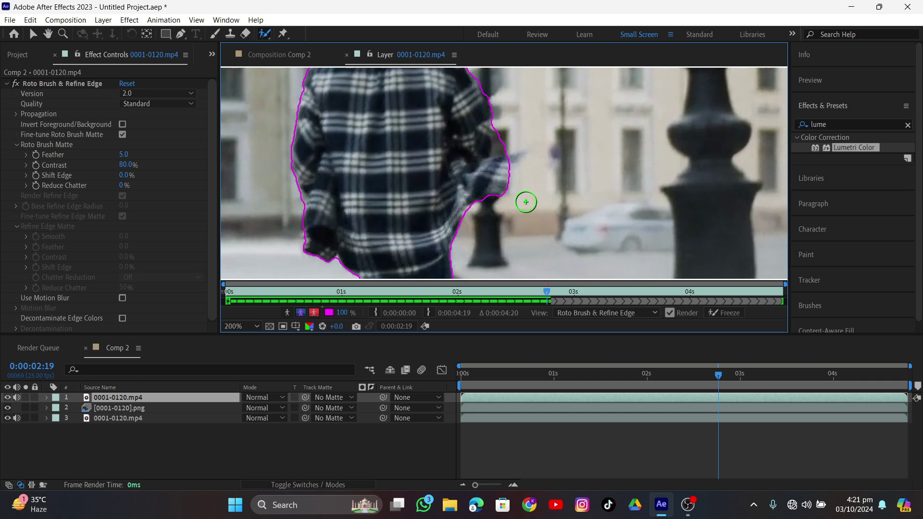
drag(513, 136, 490, 205)
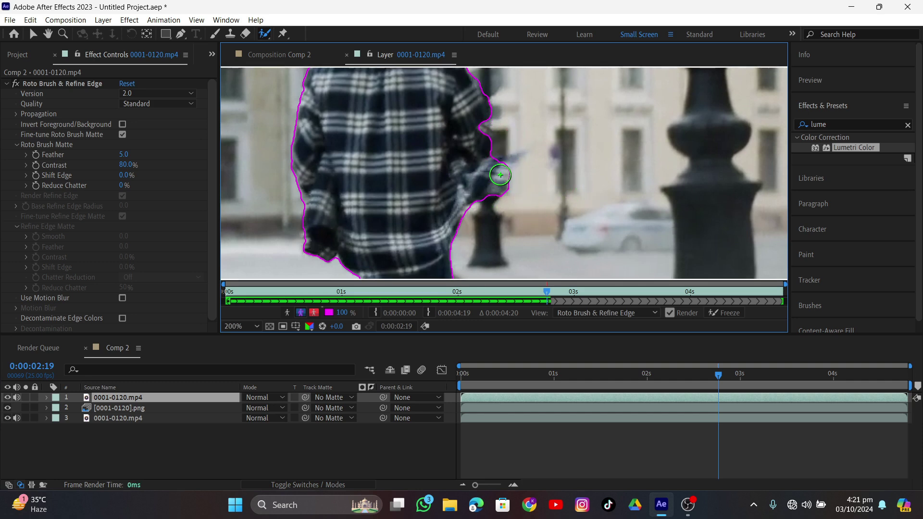
mouse_move(505, 165)
mouse_down()
mouse_move(531, 153)
mouse_move(518, 224)
mouse_up()
scroll(523, 184, down, 2)
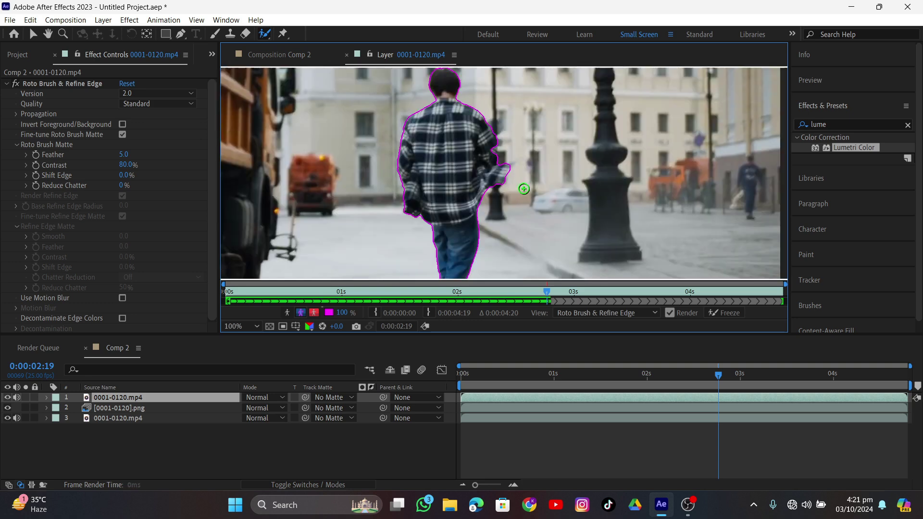
Step: Propagate the selection to 0:00:03:00 and correct its edge around the right arm, subtracting the lamp post behind it
drag(480, 170, 491, 186)
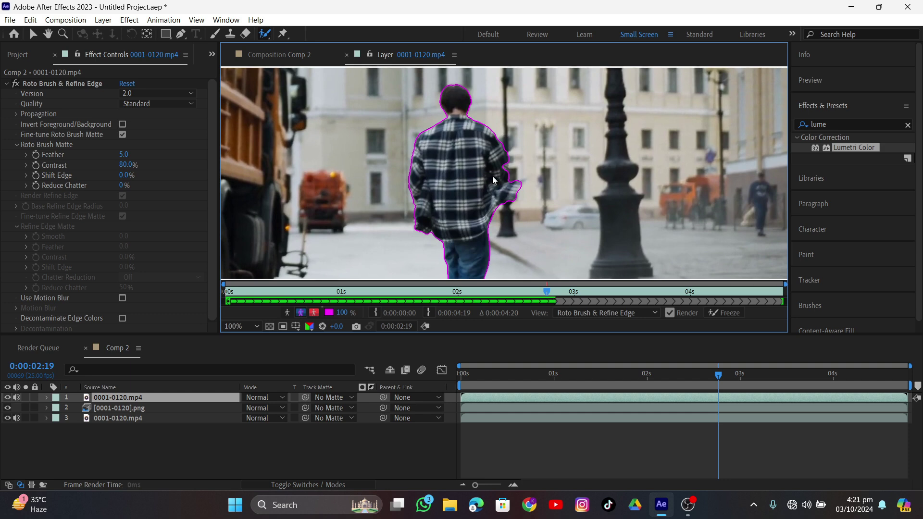
key(Page_Down)
key(Page_Down)
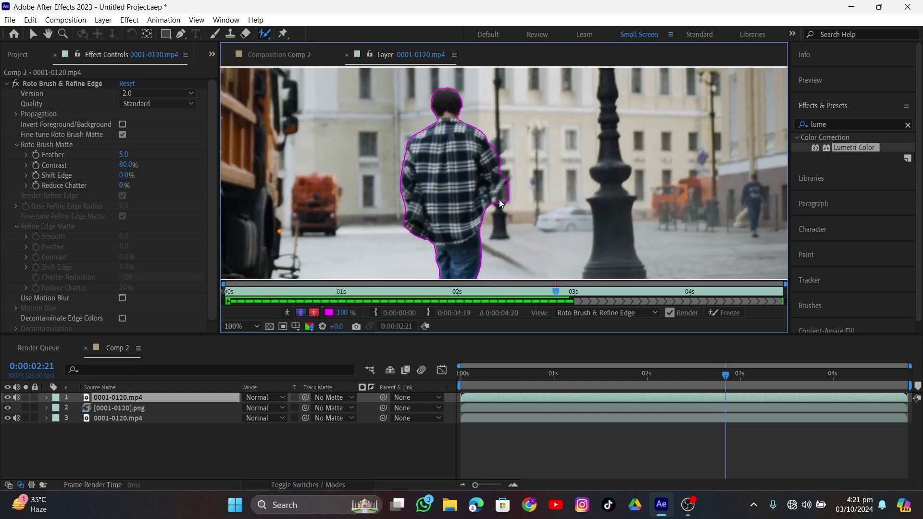
key(Page_Down)
key(Page_Down)
key(Page_Down)
key(Page_Down)
scroll(489, 207, up, 2)
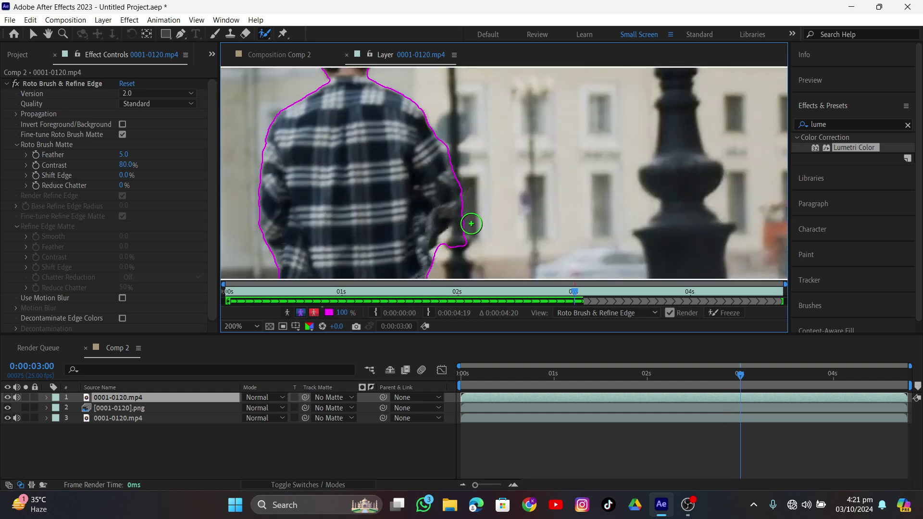
drag(471, 224, 443, 260)
mouse_move(448, 209)
mouse_down()
mouse_move(437, 192)
mouse_move(444, 229)
mouse_move(448, 148)
mouse_up()
scroll(460, 233, down, 1)
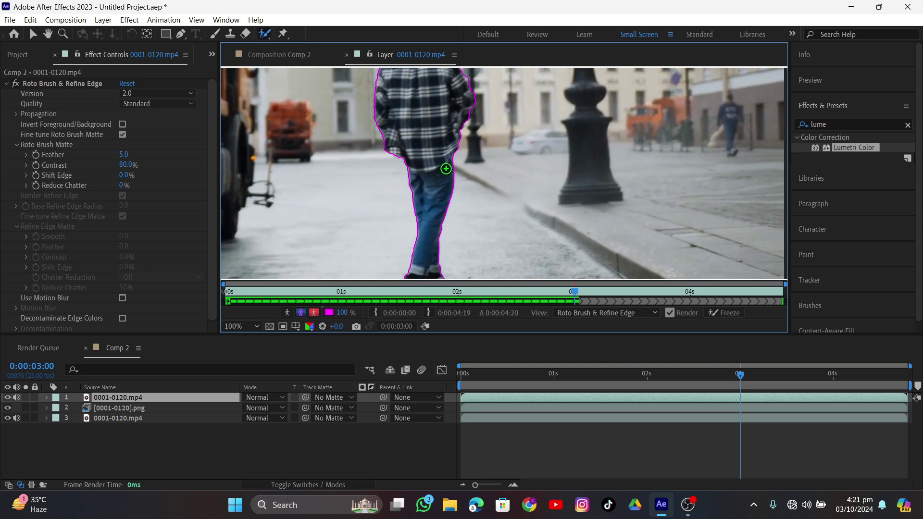
Step: Continue propagating the Roto Brush selection from 0:00:03:00 past 0:00:03:11
key(Page_Down)
key(Page_Down)
key(Page_Down)
key(Page_Down)
scroll(456, 208, down, 2)
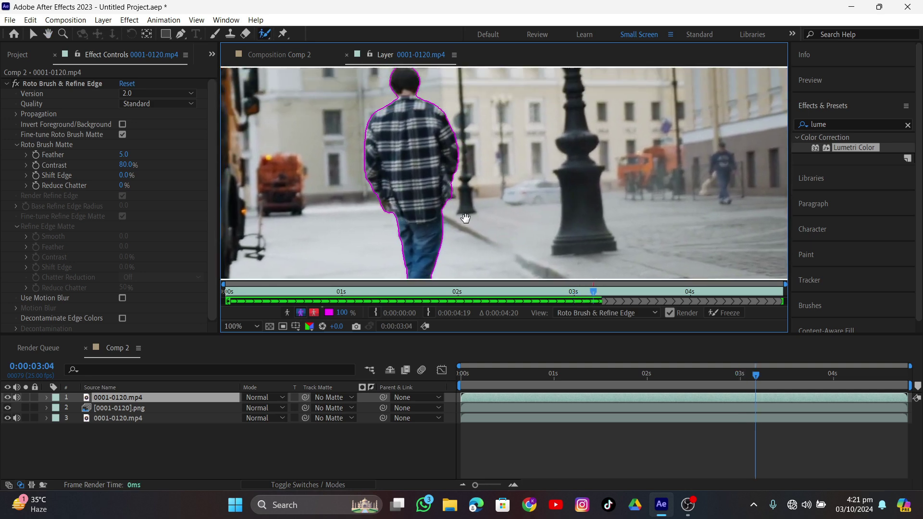
key(Page_Down)
key(Page_Down)
key(Page_Down)
key(Page_Down)
key(Page_Down)
key(Page_Down)
key(Page_Down)
key(Page_Down)
key(Page_Down)
key(Page_Down)
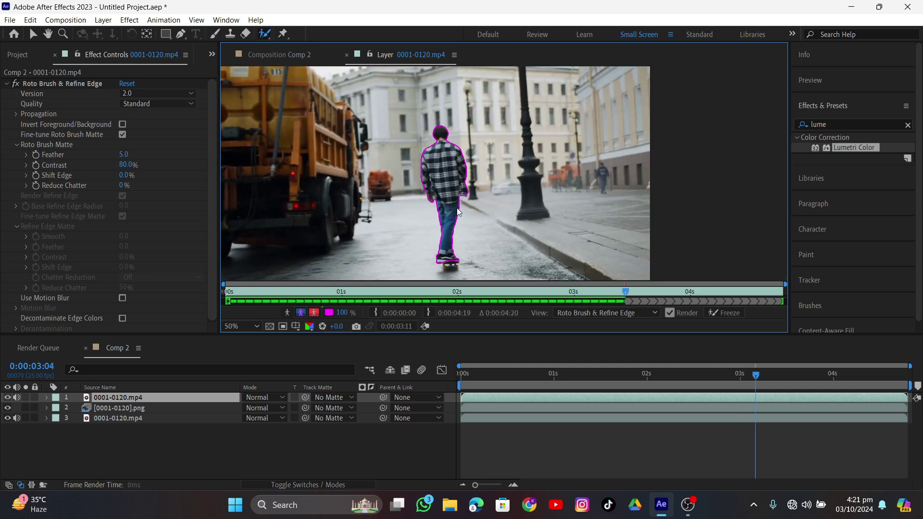
Step: Return to 0:00:03:11 and refine the selection at the right sleeve, subtracting the adjacent lamp post base
scroll(457, 208, up, 2)
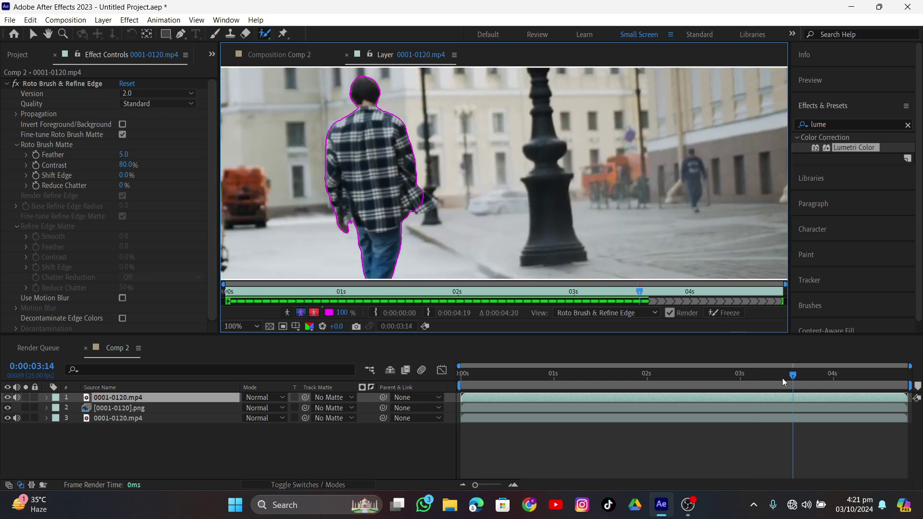
drag(792, 374, 781, 375)
drag(426, 211, 452, 239)
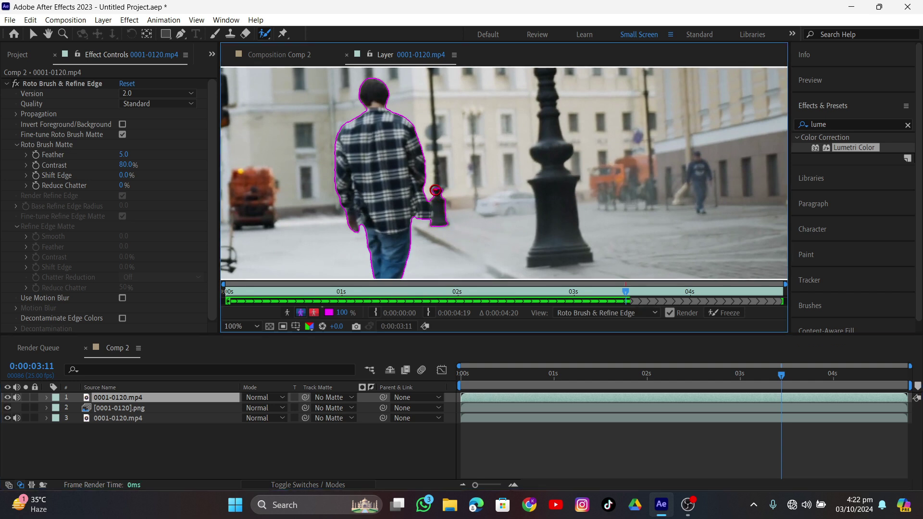
drag(431, 225, 431, 225)
key(comma)
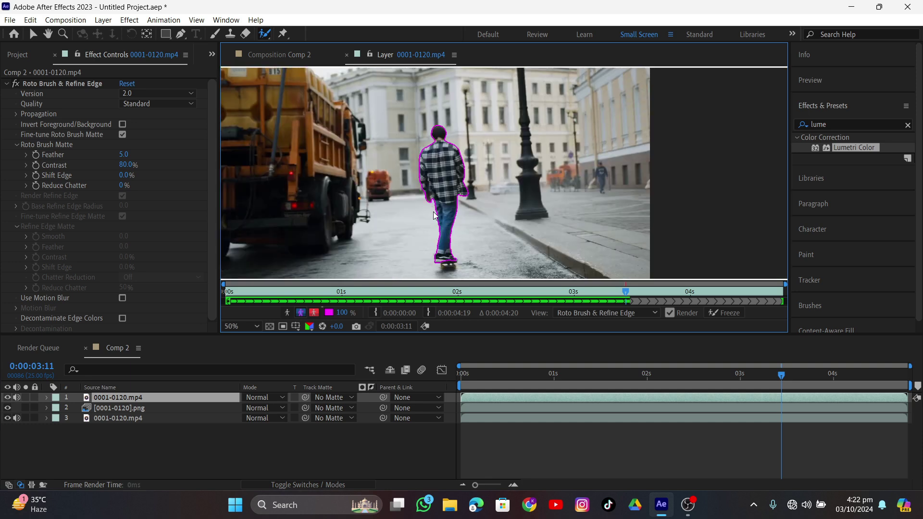
Step: Propagate the selection to 0:00:03:16 and refine its edge where the right sleeve overlaps the lamp post
key(space)
key(period)
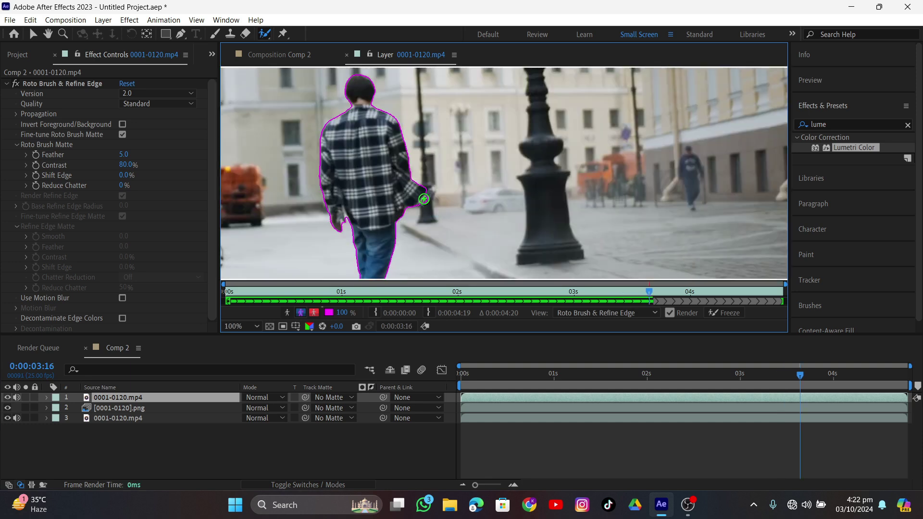
drag(427, 194, 422, 217)
Step: Propagate the Roto Brush selection from 0:00:03:16 through the layer's last frame at 0:00:04:19
key(space)
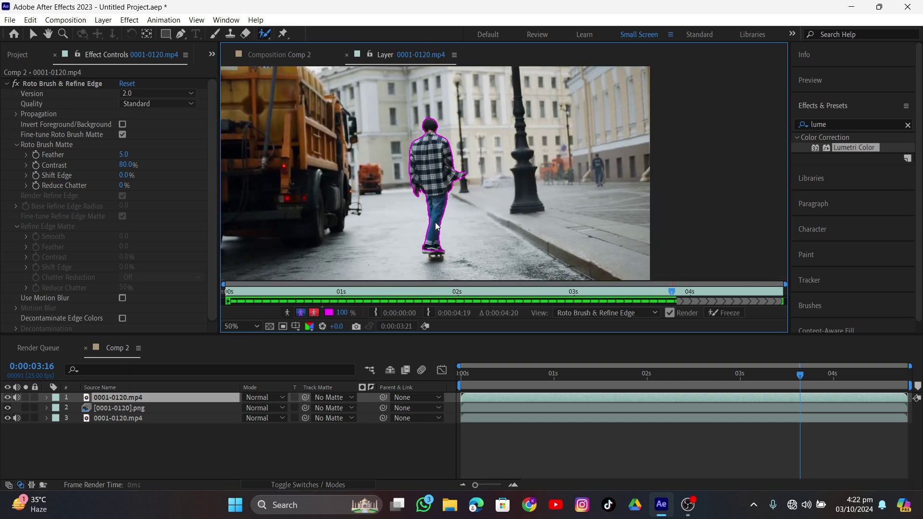
key(Page_Down)
key(Page_Down)
key(Page_Down)
key(Page_Down)
key(Page_Down)
key(Page_Down)
key(Page_Down)
key(Page_Down)
key(Page_Down)
key(Page_Down)
key(Page_Down)
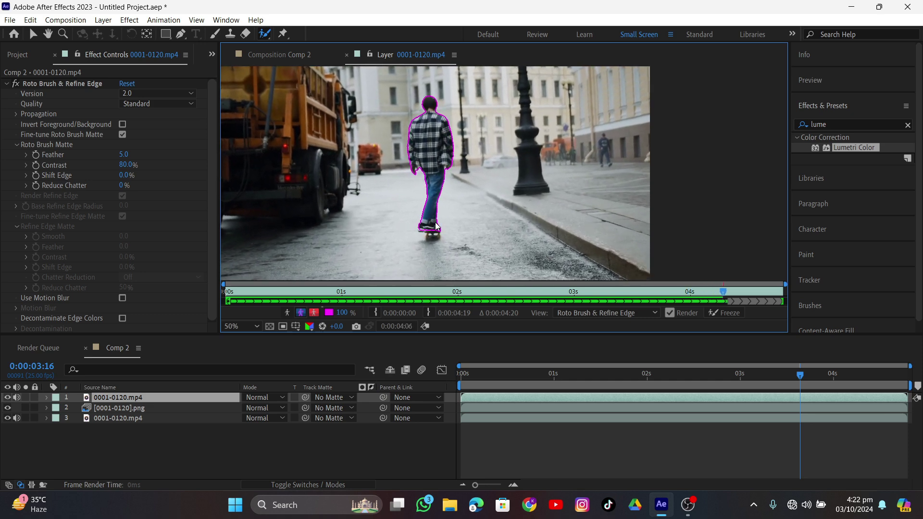
key(Home)
key(Page_Down)
key(Page_Down)
key(Page_Down)
key(Page_Down)
key(Page_Down)
key(Page_Down)
key(Page_Down)
key(Page_Down)
key(Page_Down)
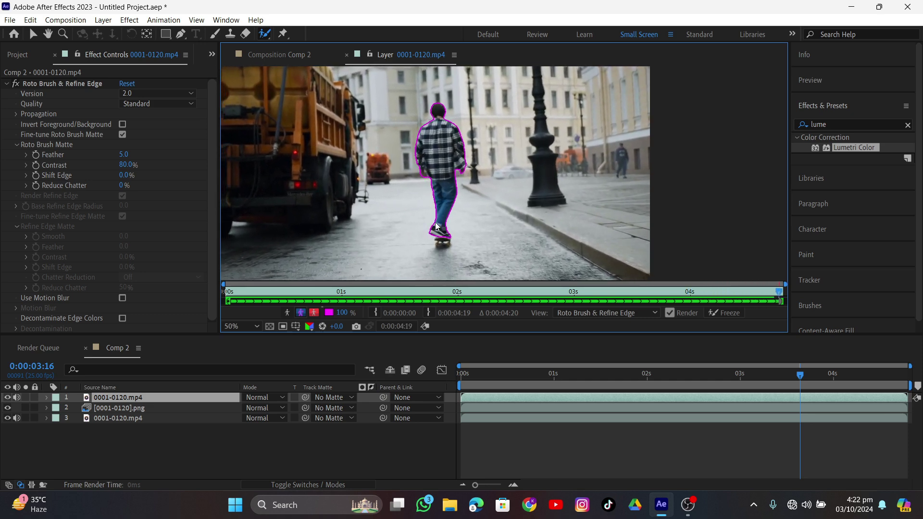
Step: Freeze the Roto Brush propagation with the playhead at 0:00:01:04 and return to the Comp 2 composition view
key(Page_Down)
key(Page_Down)
key(Page_Down)
key(Page_Down)
key(Page_Down)
key(Page_Down)
key(Page_Down)
key(Page_Down)
key(Page_Down)
key(Page_Down)
key(Page_Down)
key(Page_Down)
key(Page_Down)
key(Page_Down)
key(Page_Down)
key(Page_Down)
key(Page_Down)
key(Page_Down)
key(Page_Down)
key(Page_Down)
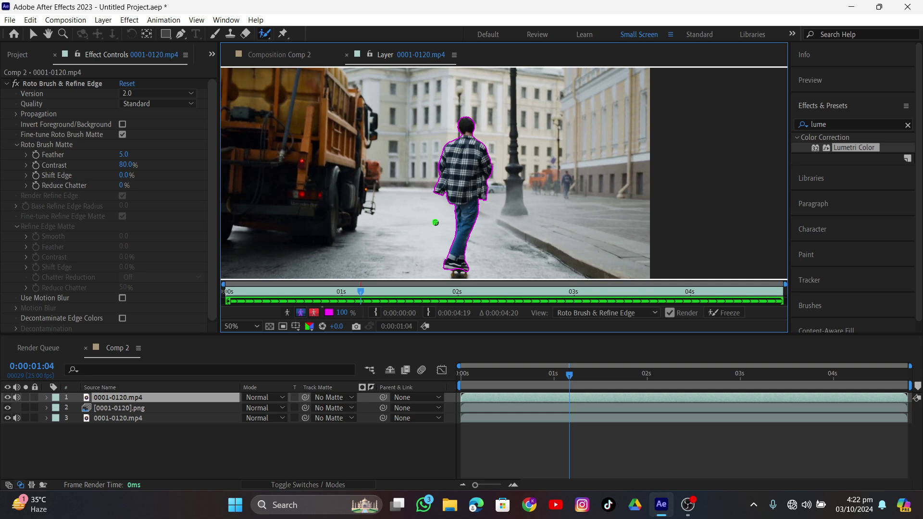
click(711, 314)
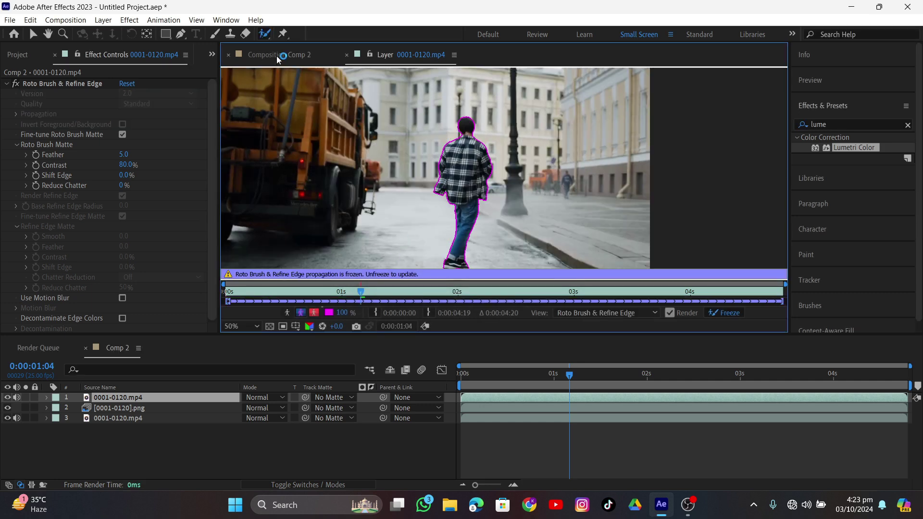
click(278, 56)
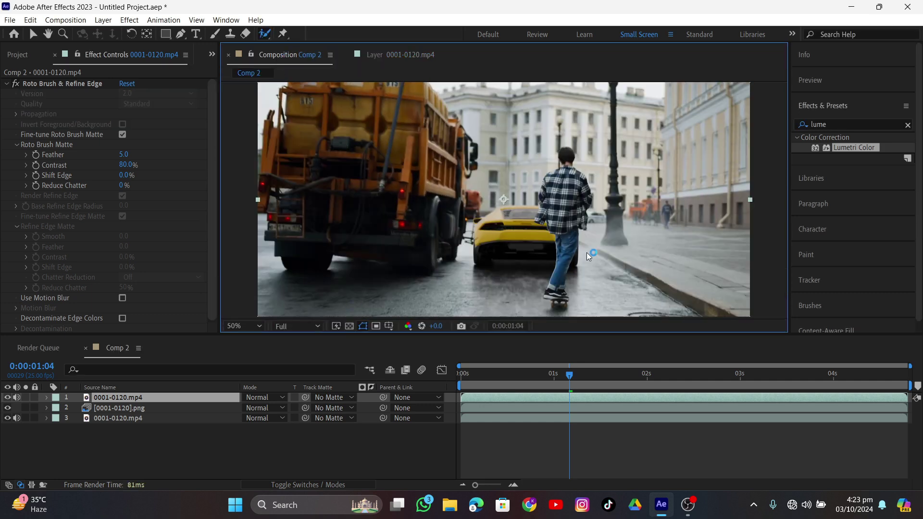
Step: Move through Comp 2 to 0:00:03:12 and examine the skateboarder's cutout edges in front of the yellow car
drag(576, 258, 529, 236)
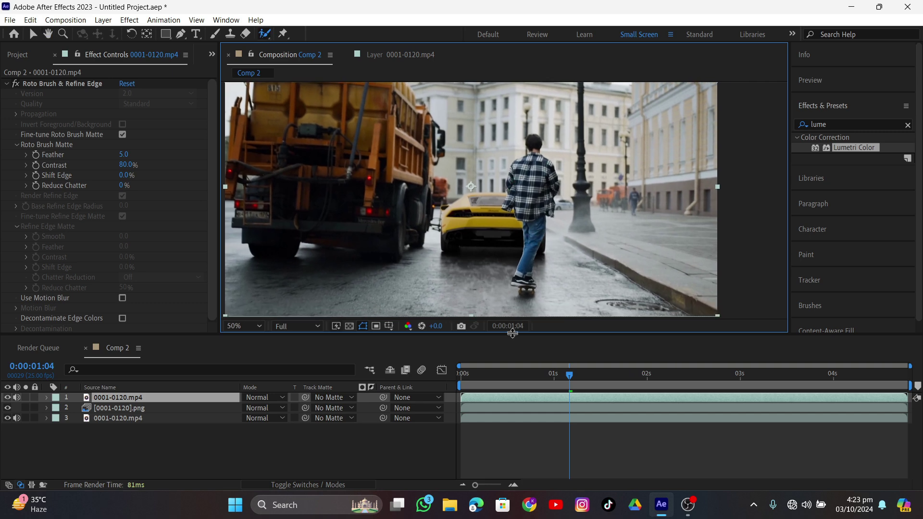
drag(573, 376, 767, 384)
key(slash)
scroll(498, 240, up, 1)
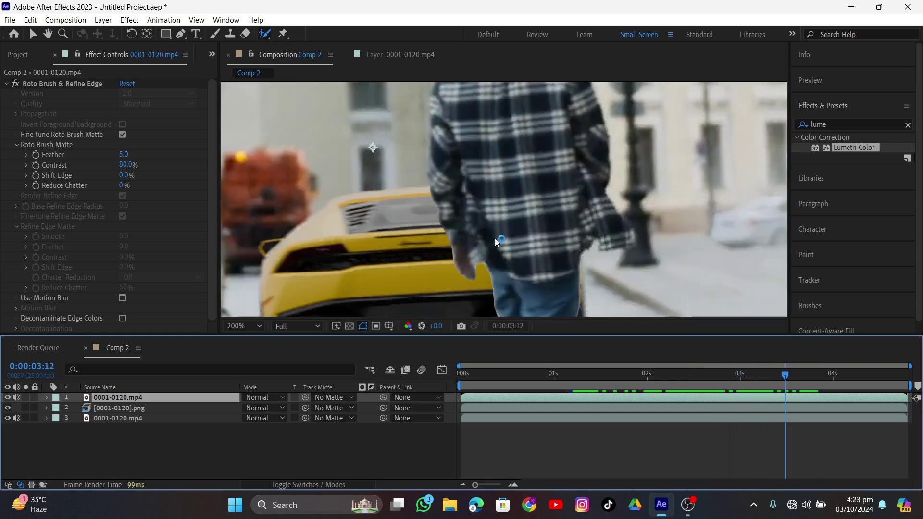
drag(494, 247, 489, 222)
scroll(473, 231, down, 2)
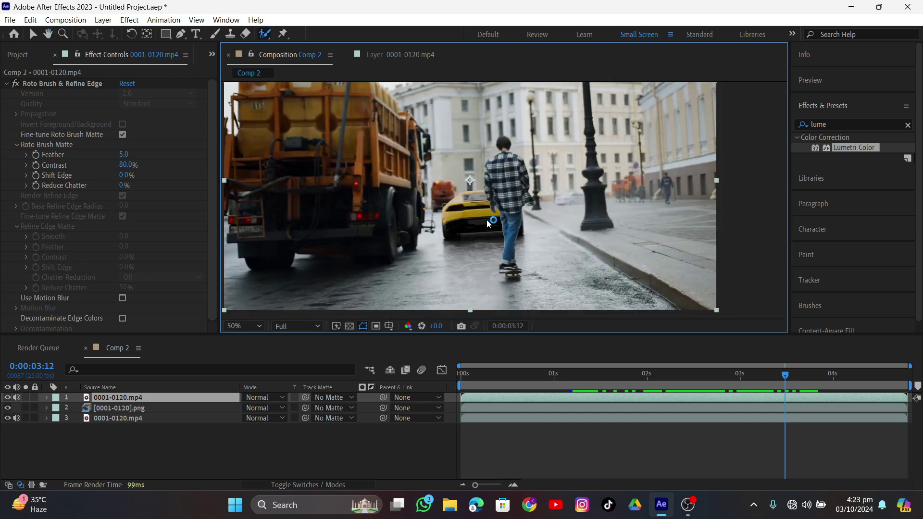
scroll(497, 220, down, 1)
scroll(553, 242, up, 1)
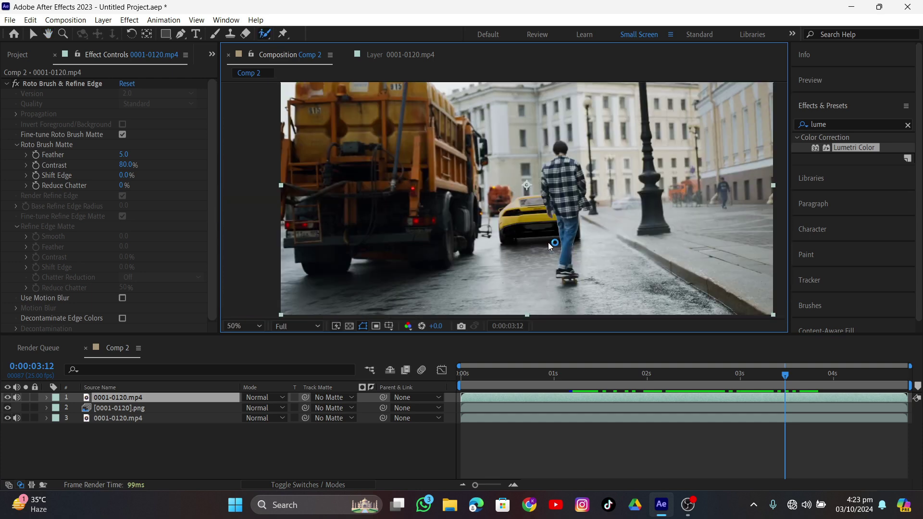
Step: Preview Comp 2 from its first frame and stop playback at 0:00:02:01
drag(633, 359, 404, 376)
key(comma)
click(347, 226)
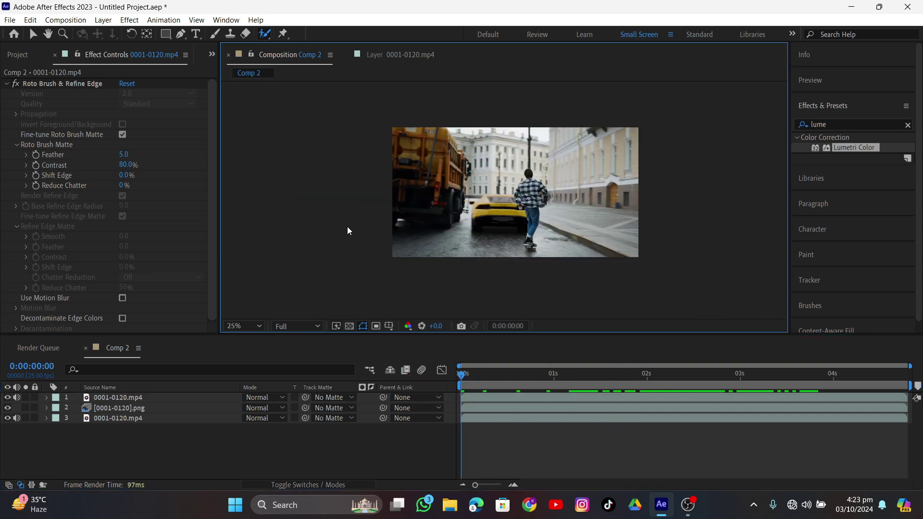
key(space)
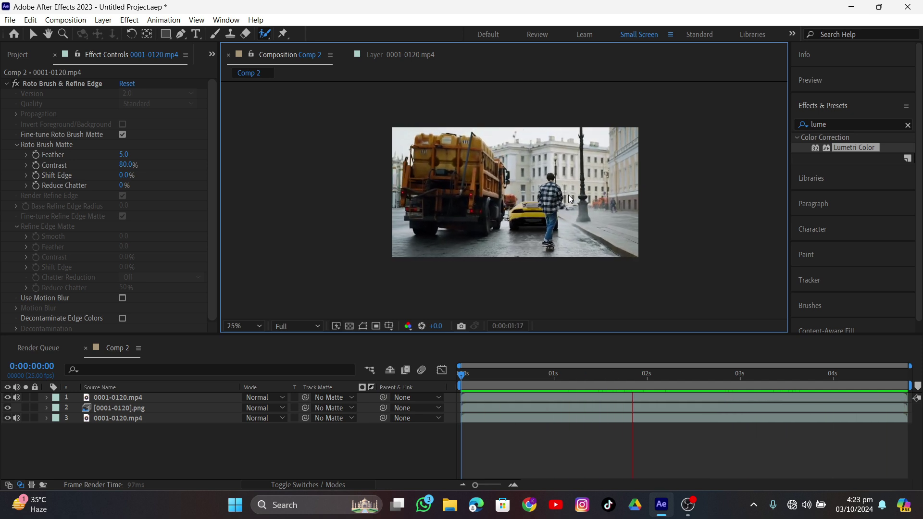
key(space)
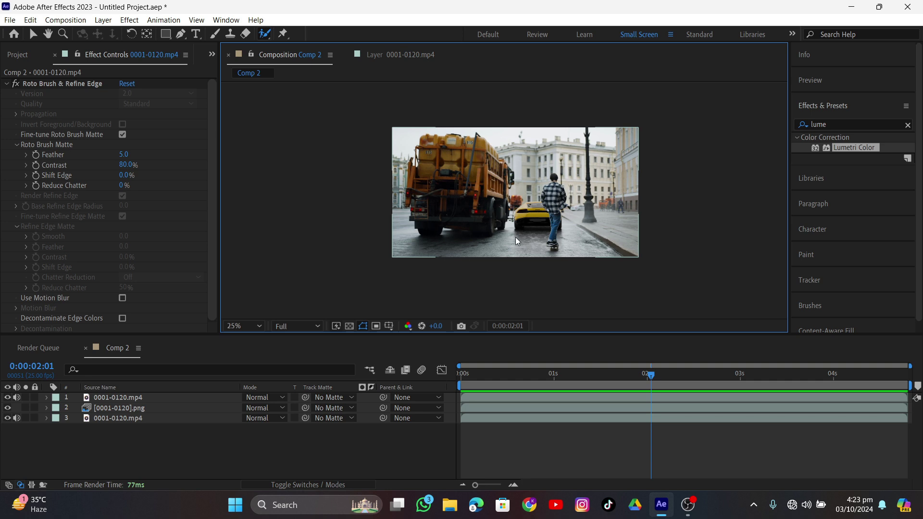
Step: Delete the Roto Brush & Refine Edge effect from the top 0001-0120.mp4 layer, then toggle the layer's visibility to check it
click(164, 397)
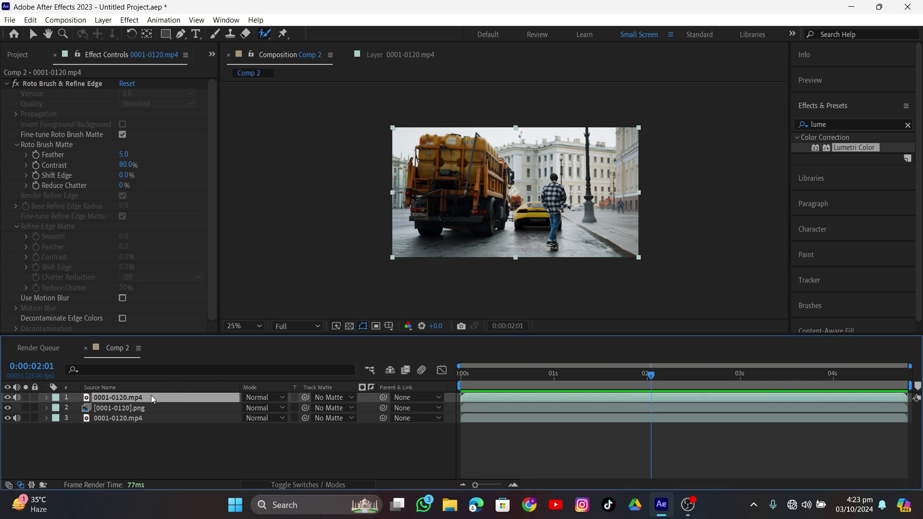
click(67, 83)
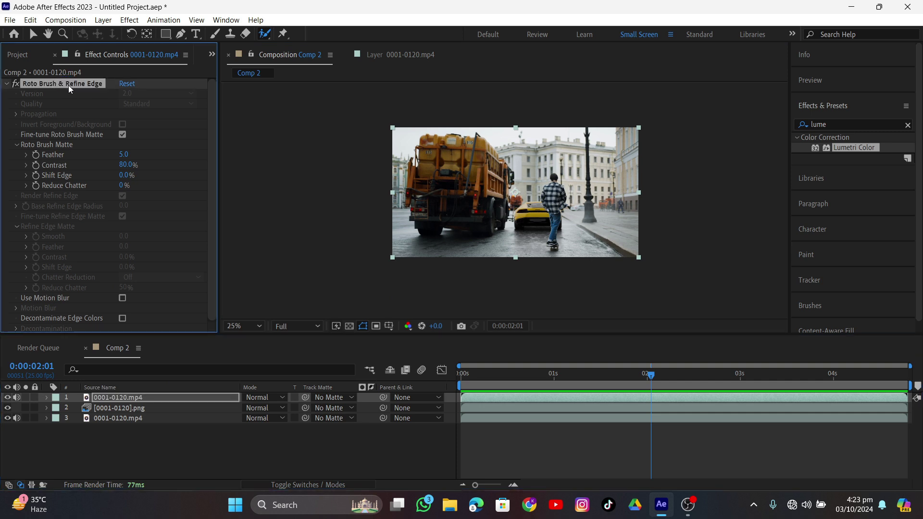
key(Delete)
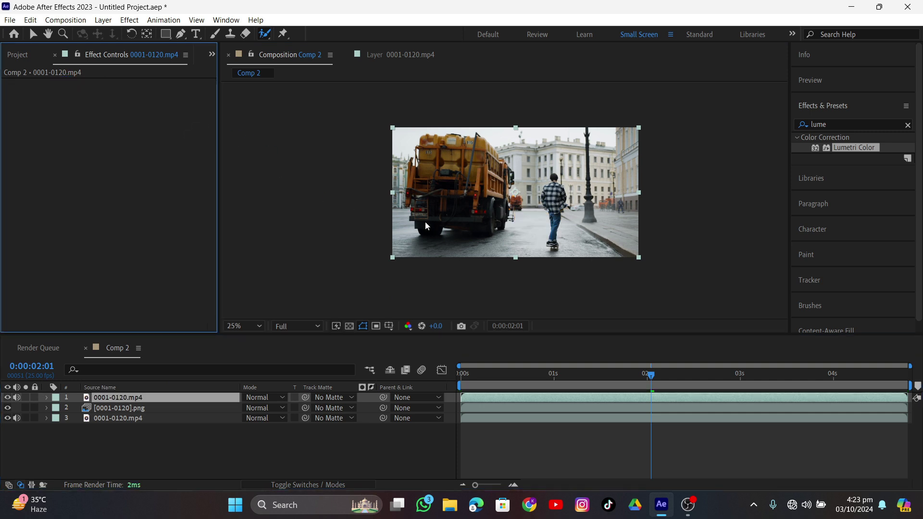
click(7, 398)
click(7, 397)
click(7, 397)
click(7, 397)
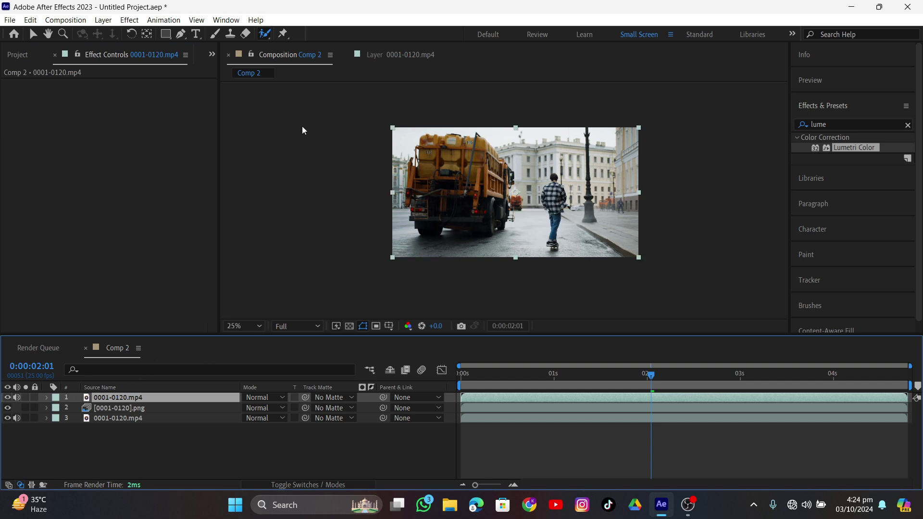
Step: Close the existing layer view and reopen the top 0001-0120.mp4 layer in its own viewer at 0:00:02:01
click(349, 54)
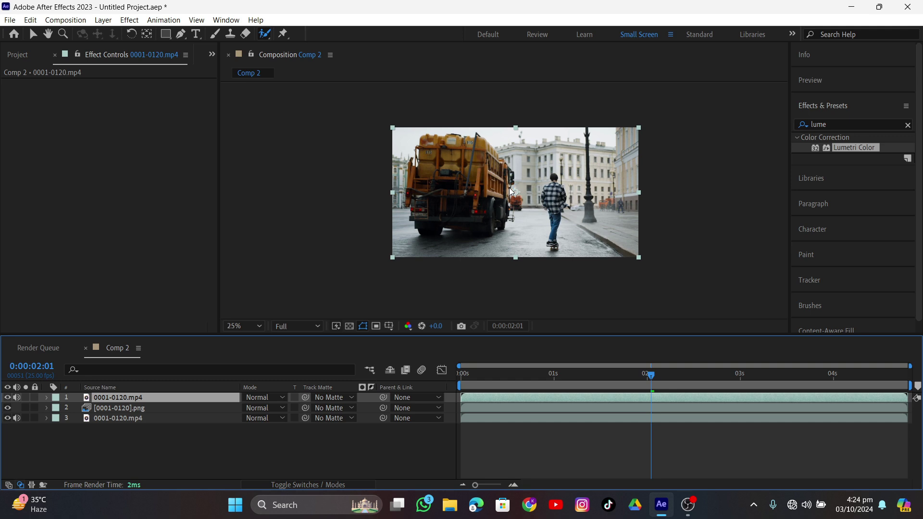
scroll(594, 226, up, 2)
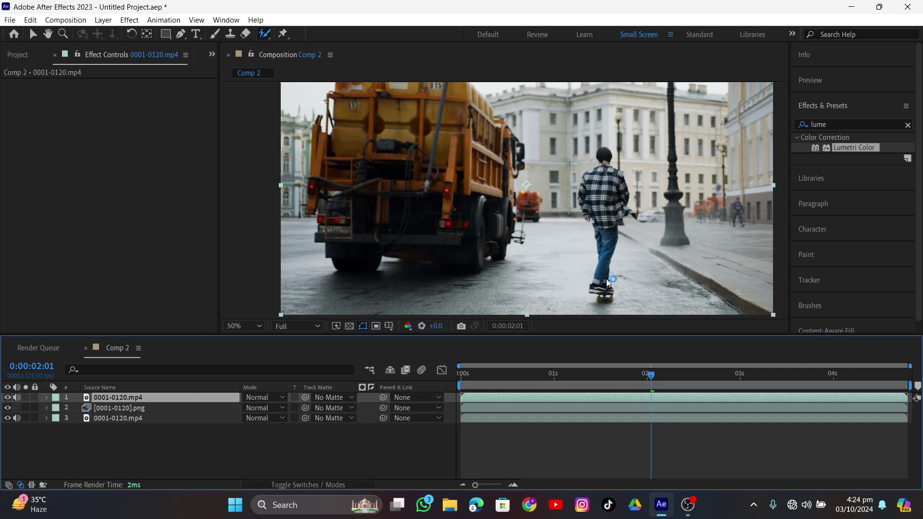
double_click(507, 394)
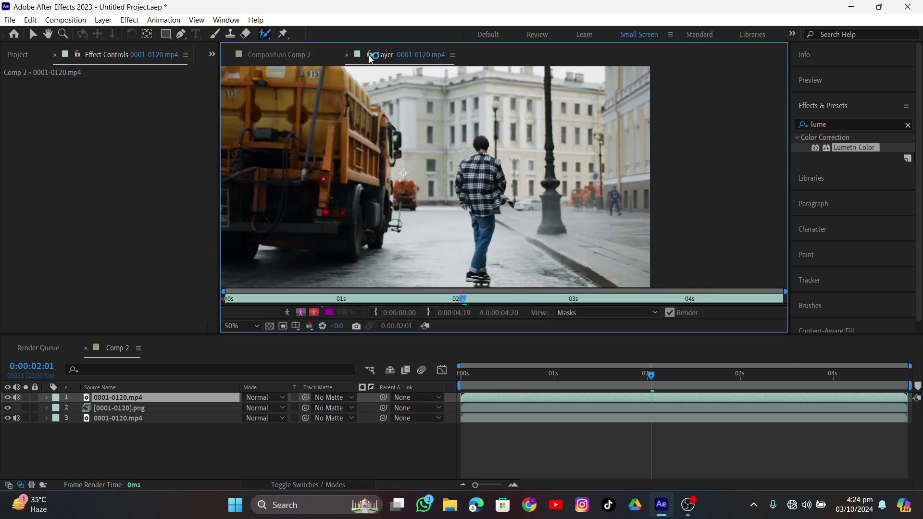
Step: Start a new Roto Brush foreground selection at 0:00:02:01 covering the skateboarder's shoes and jeans up to the waist
scroll(503, 250, up, 2)
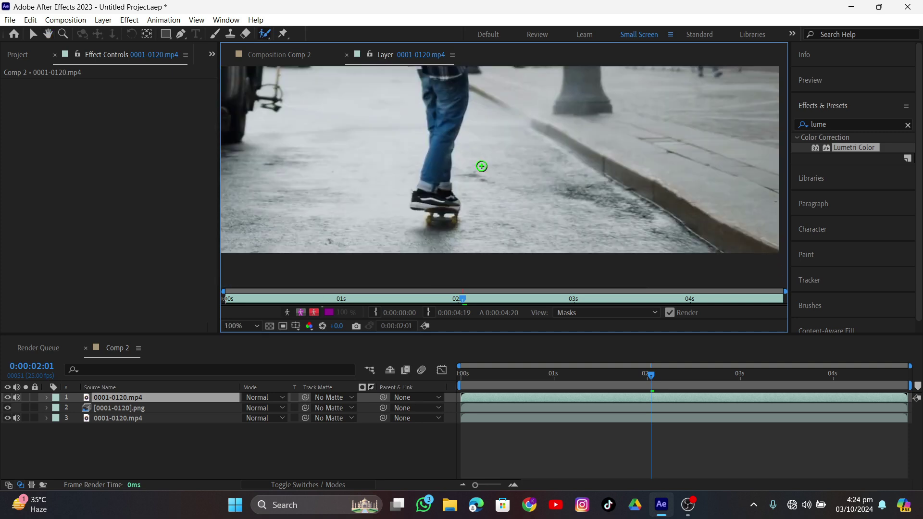
drag(458, 182, 484, 177)
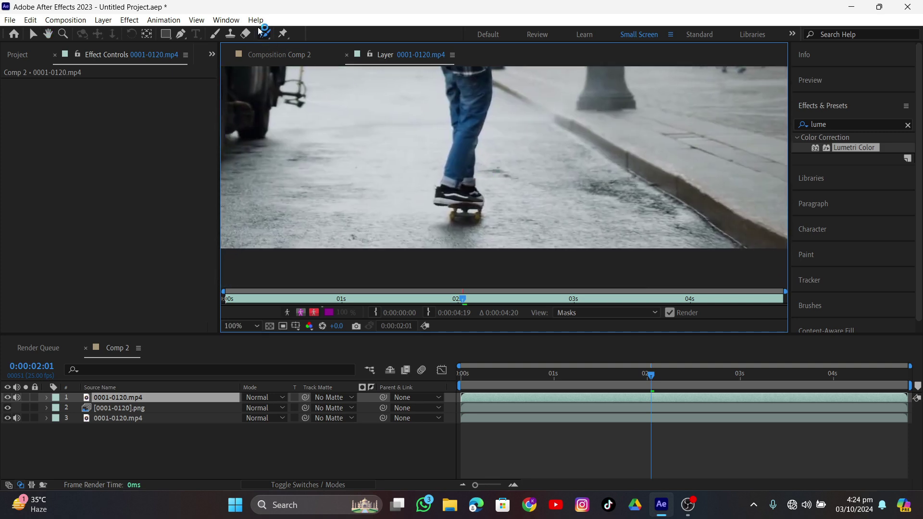
scroll(408, 185, up, 2)
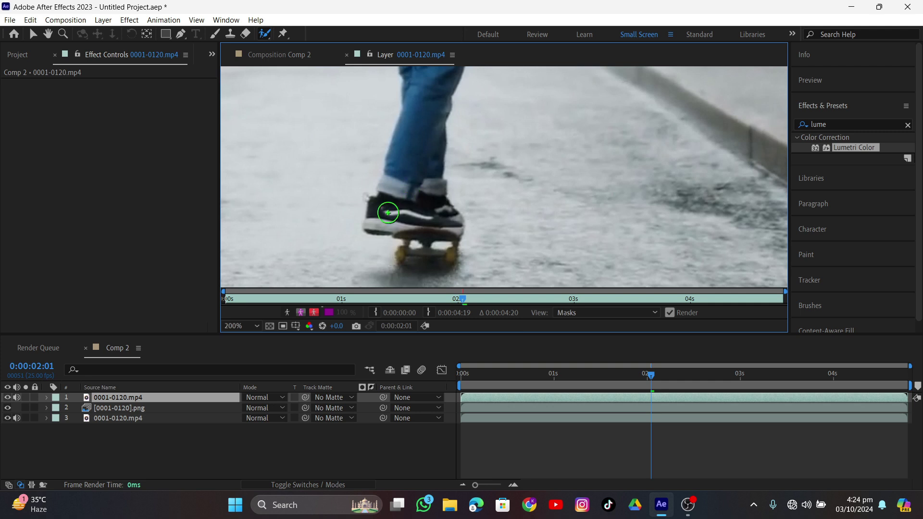
mouse_move(403, 156)
mouse_down()
mouse_move(385, 206)
mouse_move(453, 214)
mouse_move(423, 182)
mouse_move(397, 214)
mouse_move(375, 216)
mouse_move(410, 200)
mouse_up()
drag(418, 154, 412, 233)
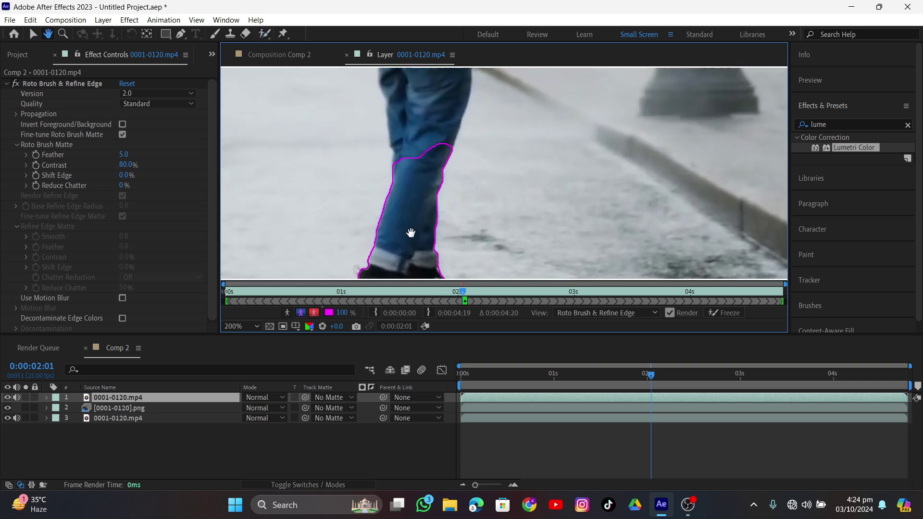
drag(397, 201, 389, 146)
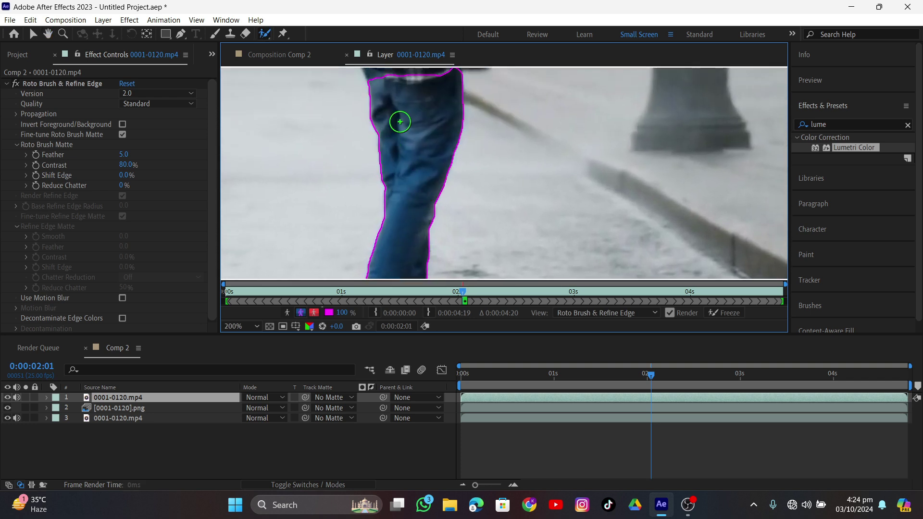
Step: Extend the Roto Brush selection over the shirt hem and right cuff, subtracting the background beside the cuff
mouse_move(404, 110)
mouse_down()
mouse_move(399, 232)
mouse_move(429, 156)
mouse_move(499, 137)
mouse_move(507, 148)
mouse_move(527, 154)
mouse_up()
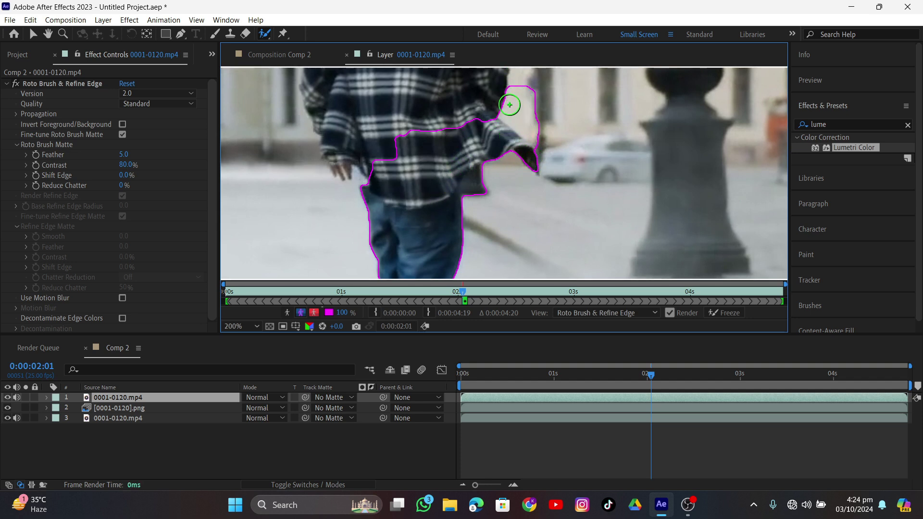
mouse_move(518, 81)
mouse_down()
mouse_move(516, 101)
mouse_move(546, 147)
mouse_up()
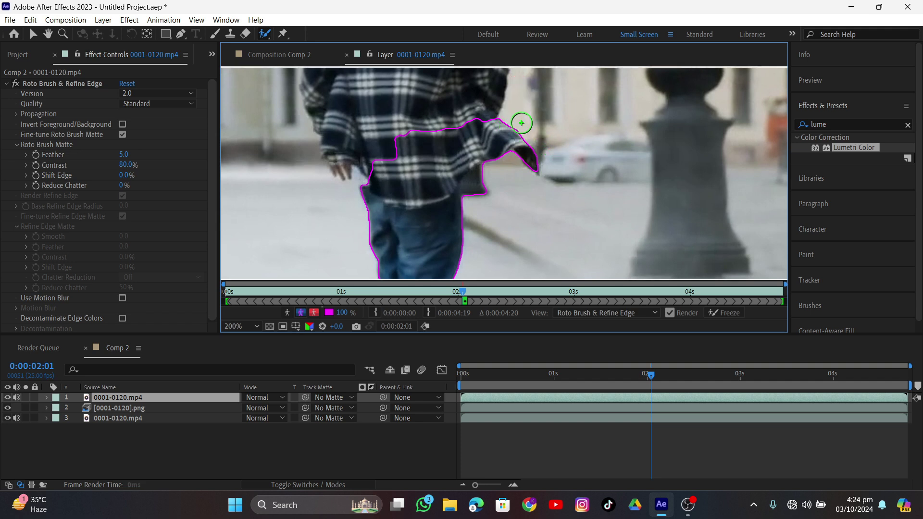
mouse_move(377, 181)
mouse_down()
mouse_move(358, 145)
mouse_move(345, 147)
mouse_move(342, 169)
mouse_move(469, 184)
mouse_up()
Step: Refine the selection around the left hand with a smaller brush, adding the fingers and subtracting the background along their edge
scroll(347, 203, up, 5)
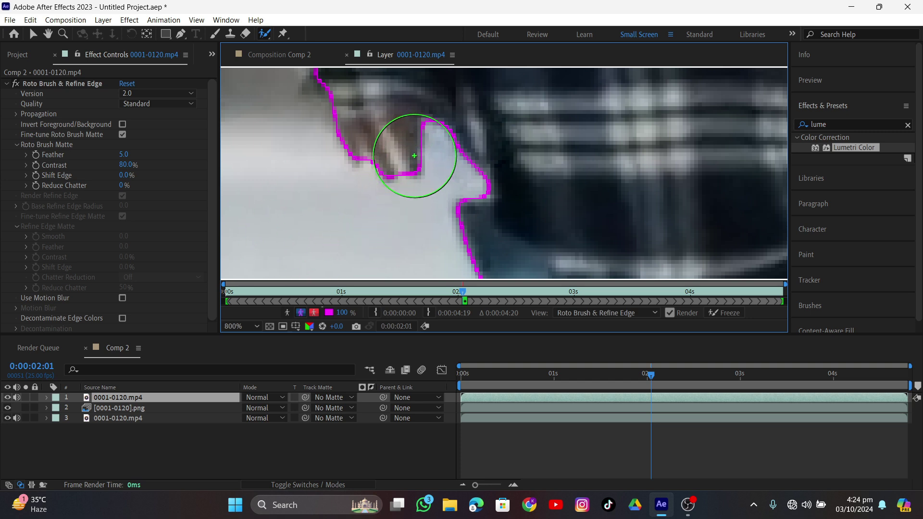
ctrl+drag(410, 140, 381, 141)
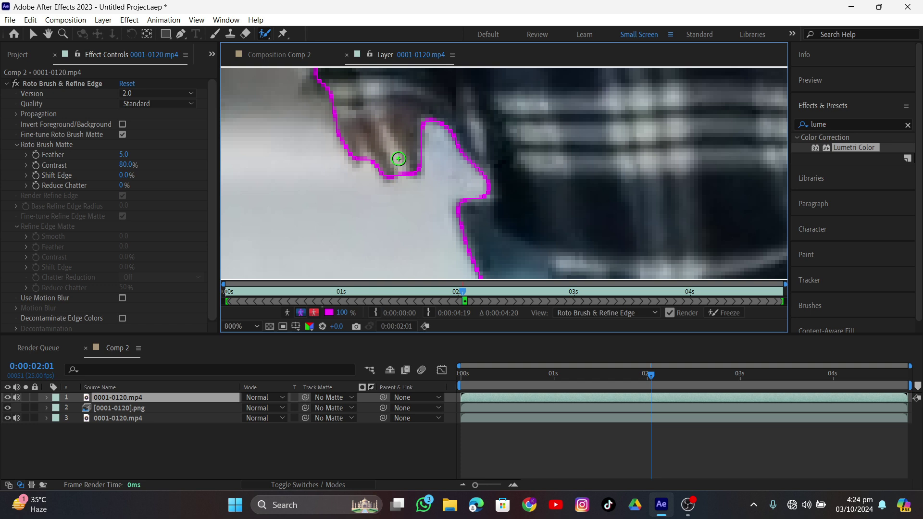
drag(382, 133, 398, 173)
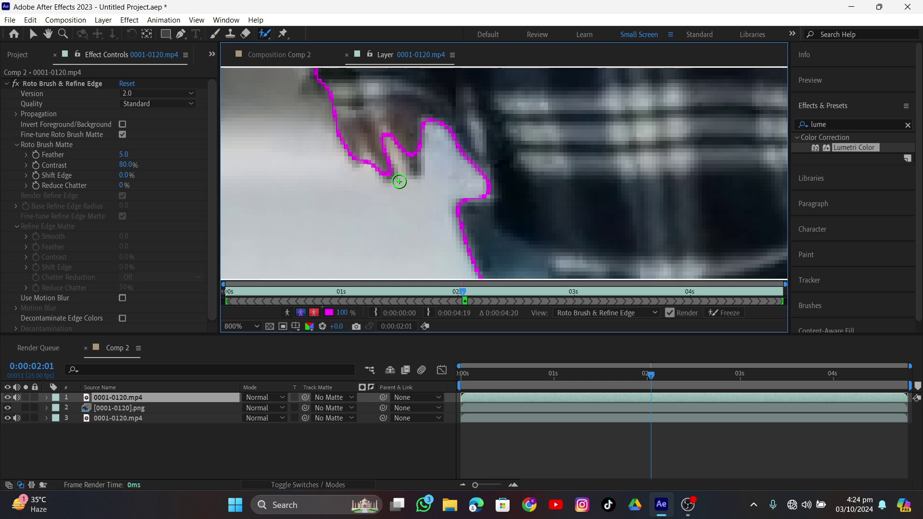
mouse_move(406, 144)
mouse_down()
mouse_move(418, 185)
mouse_move(413, 179)
mouse_up()
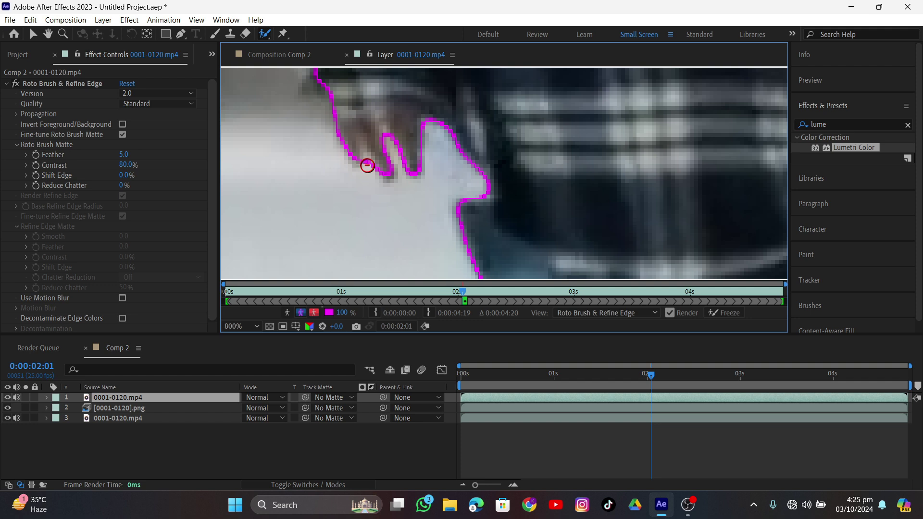
mouse_move(367, 165)
mouse_down()
mouse_move(362, 150)
mouse_move(360, 171)
mouse_up()
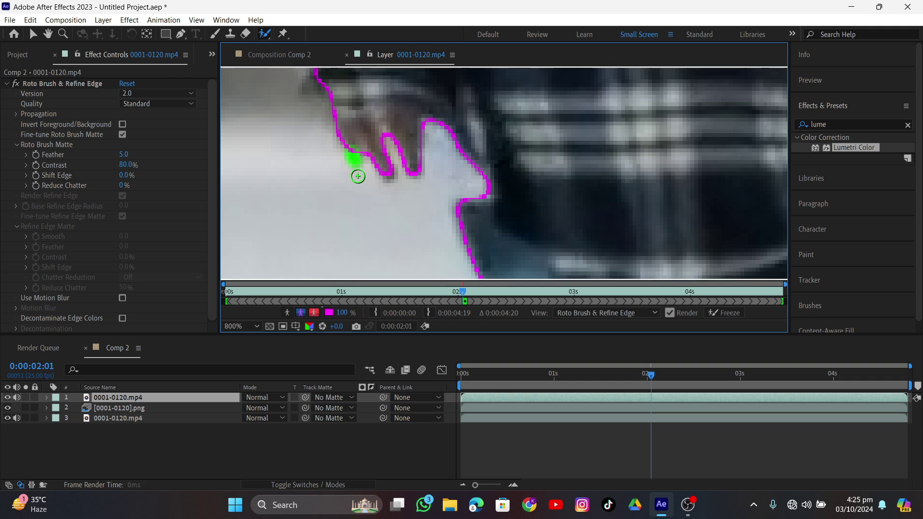
Step: Extend the Roto Brush selection from the left hand up the forearm and sleeve of the plaid shirt
scroll(385, 171, down, 1)
drag(444, 125, 416, 207)
mouse_move(375, 179)
mouse_down()
mouse_move(382, 213)
mouse_move(392, 209)
mouse_up()
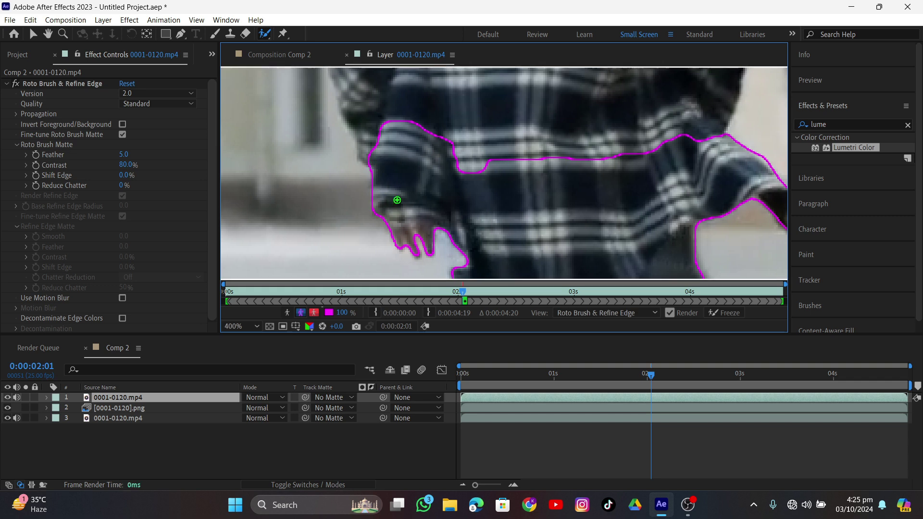
mouse_move(364, 148)
mouse_down()
mouse_move(379, 181)
mouse_move(359, 99)
mouse_up()
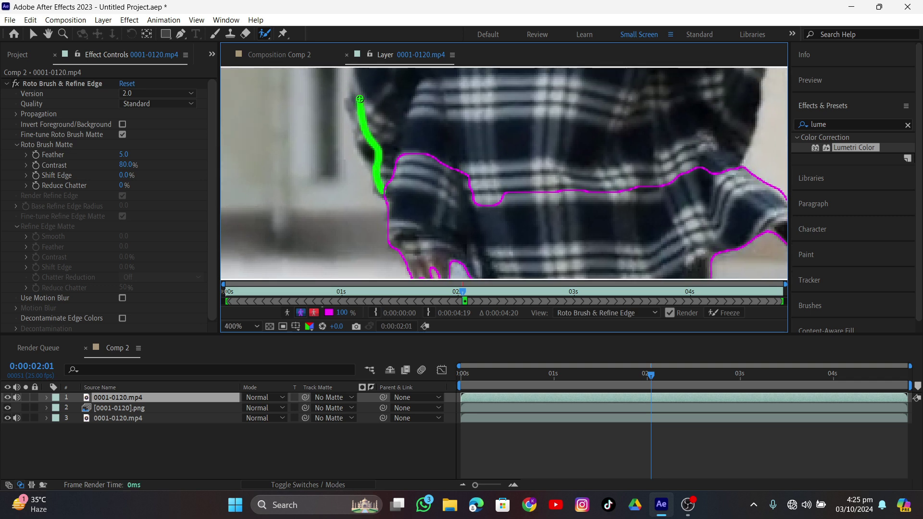
mouse_move(362, 134)
mouse_down()
mouse_move(366, 232)
mouse_move(356, 226)
mouse_move(380, 145)
mouse_up()
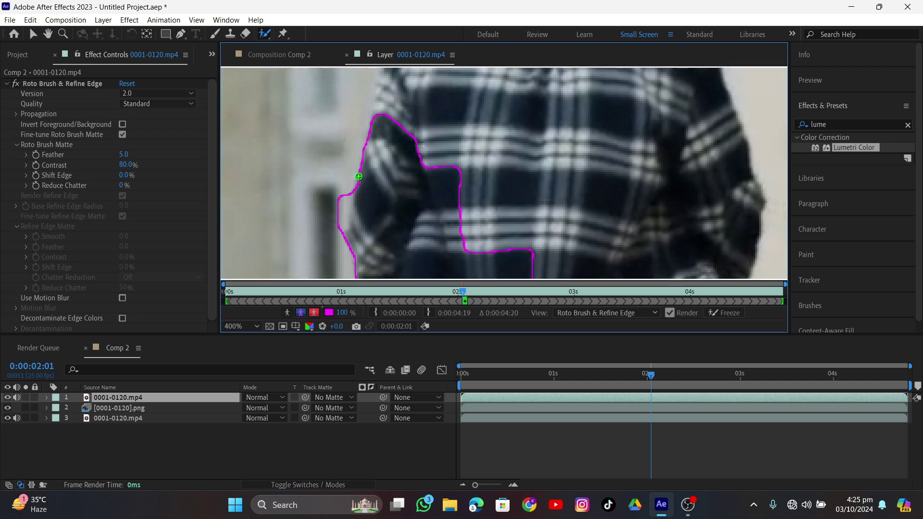
Step: Subtract the background beside the left elbow and add the upper sleeve to the selection along its outer edge
drag(345, 189, 339, 252)
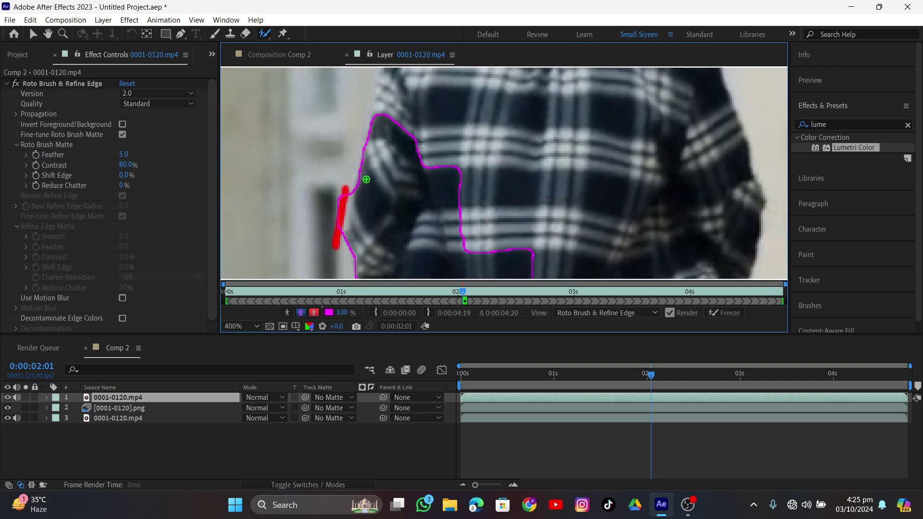
mouse_move(386, 129)
mouse_down()
mouse_move(364, 149)
mouse_move(374, 127)
mouse_up()
drag(333, 227, 364, 134)
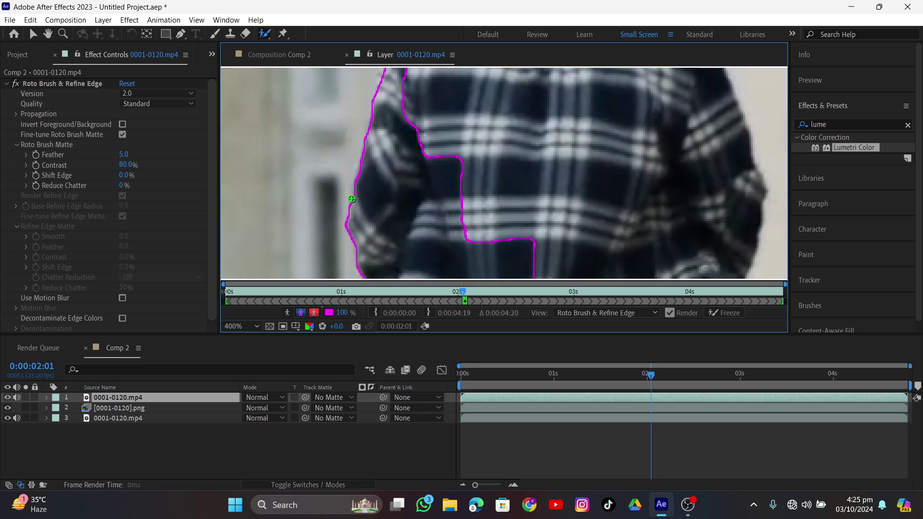
drag(352, 197, 358, 179)
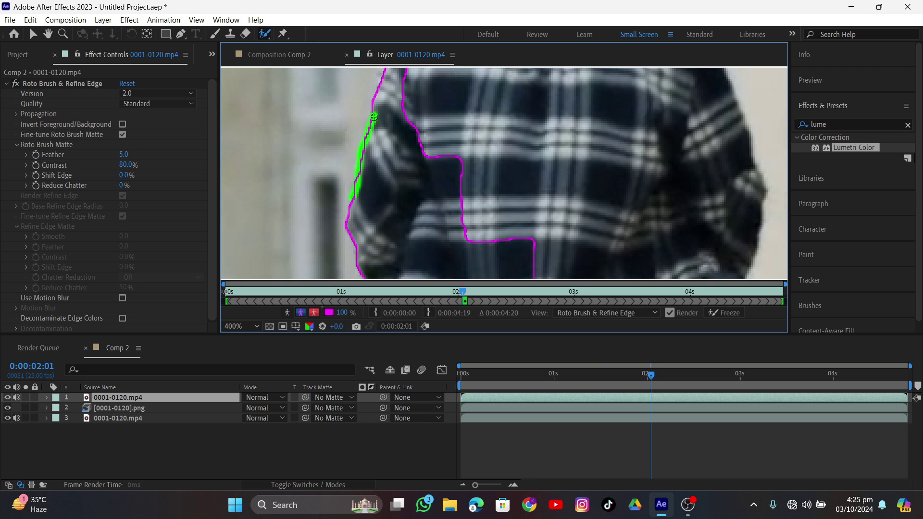
Step: Trim the background spill along the left upper arm and extend the selection over the left shoulder toward the collar
mouse_move(374, 116)
mouse_down()
mouse_move(369, 176)
mouse_move(348, 203)
mouse_up()
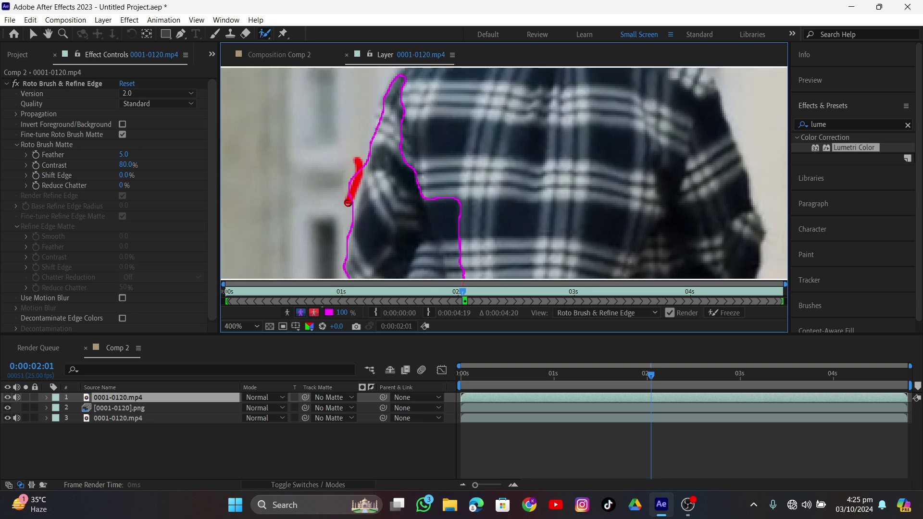
drag(373, 129, 363, 188)
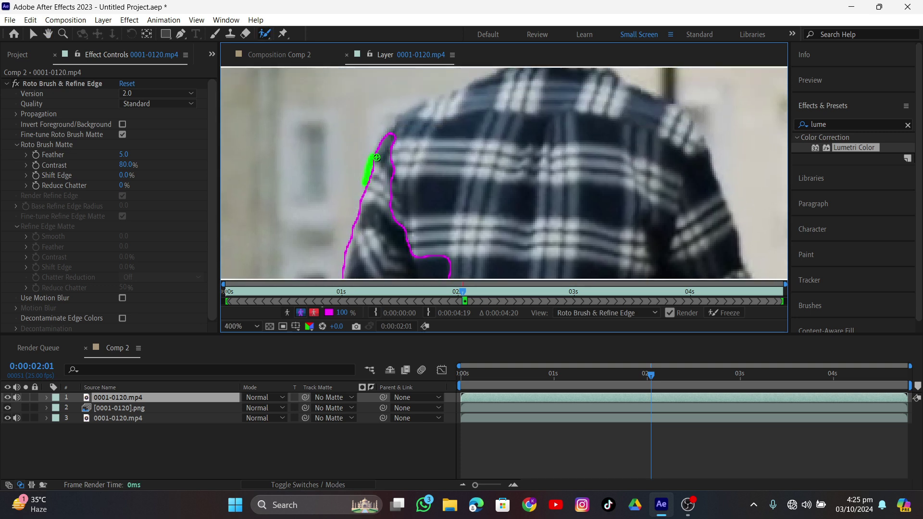
mouse_move(383, 141)
mouse_down()
mouse_move(415, 106)
mouse_move(488, 81)
mouse_up()
drag(469, 117, 414, 189)
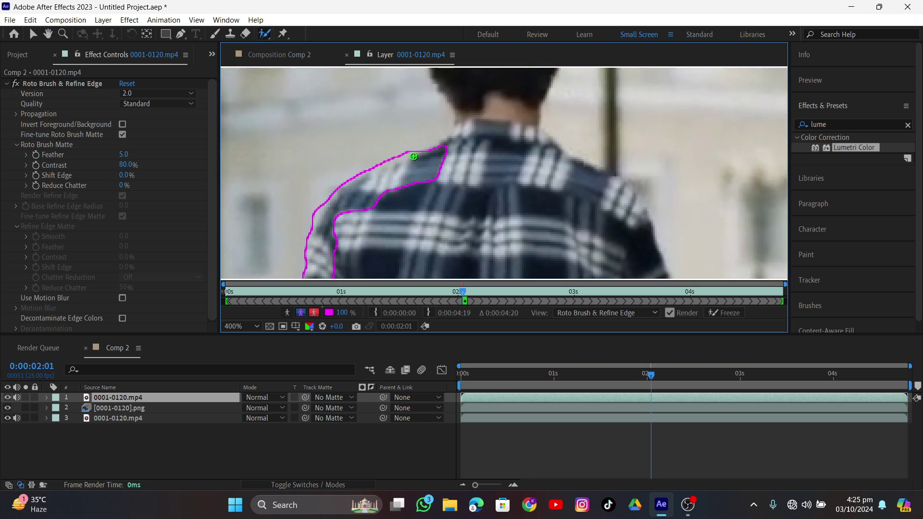
Step: Extend the Roto Brush selection over the left shoulder to the collar, trim the background above it and restore the gap on the shoulder
mouse_move(414, 157)
mouse_down()
mouse_move(470, 134)
mouse_move(474, 122)
mouse_move(454, 130)
mouse_move(464, 111)
mouse_up()
drag(450, 152, 445, 206)
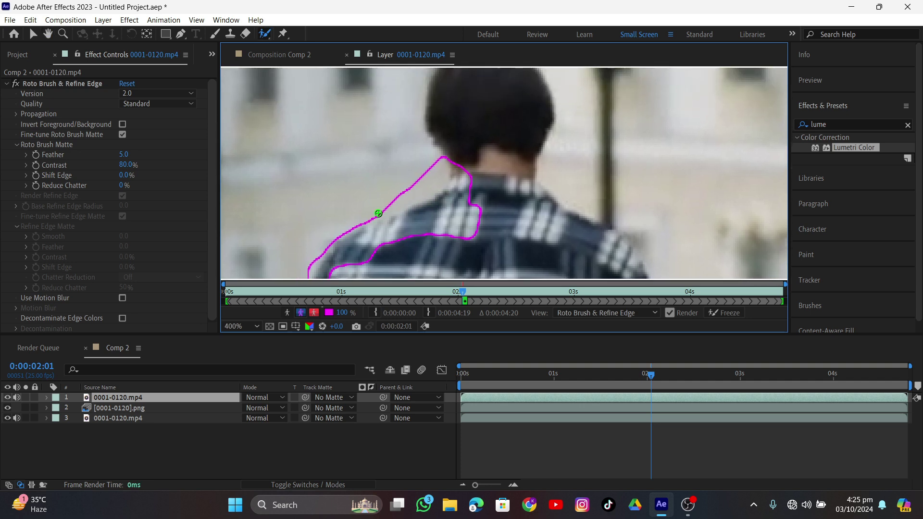
mouse_move(385, 216)
mouse_down()
mouse_move(433, 189)
mouse_move(440, 152)
mouse_up()
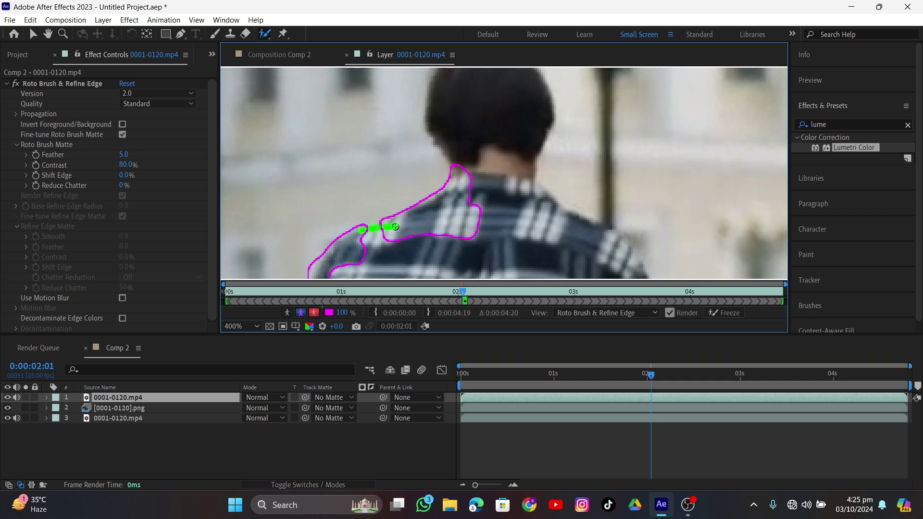
drag(395, 227, 369, 238)
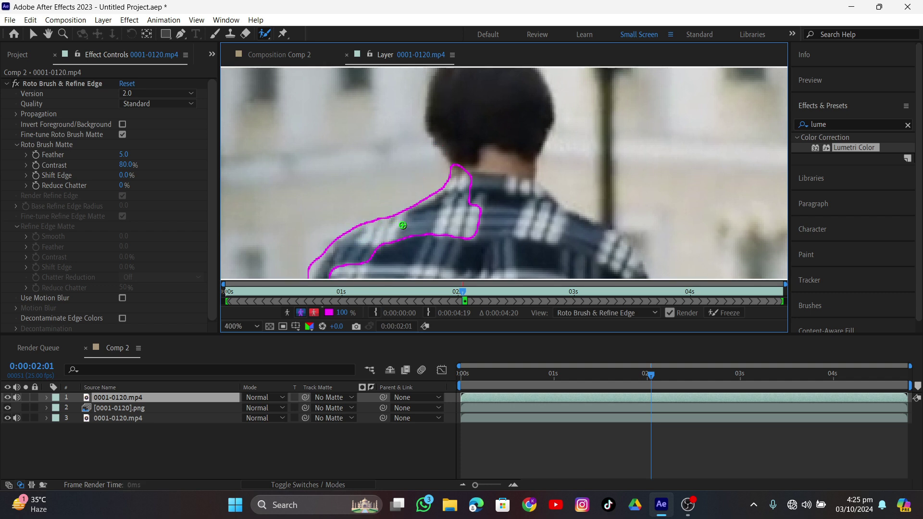
Step: Add the skateboarder's head, then the back and right shoulder of the plaid shirt, to the Roto Brush selection
drag(462, 176, 417, 239)
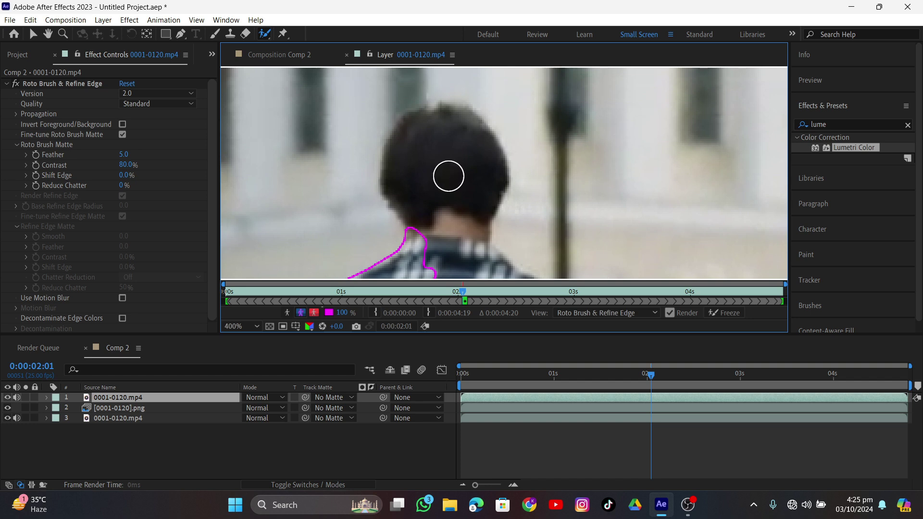
mouse_move(449, 176)
mouse_down()
mouse_move(460, 176)
mouse_move(448, 176)
mouse_up()
mouse_move(425, 234)
mouse_down()
mouse_move(407, 176)
mouse_move(411, 154)
mouse_move(442, 140)
mouse_move(456, 176)
mouse_move(457, 194)
mouse_move(401, 96)
mouse_up()
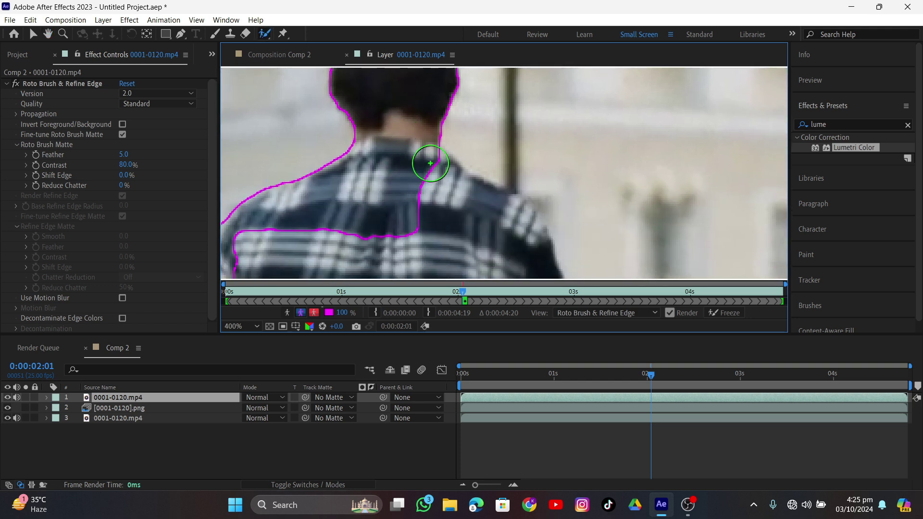
mouse_move(425, 160)
mouse_down()
mouse_move(457, 191)
mouse_move(505, 211)
mouse_move(484, 216)
mouse_up()
scroll(480, 214, down, 2)
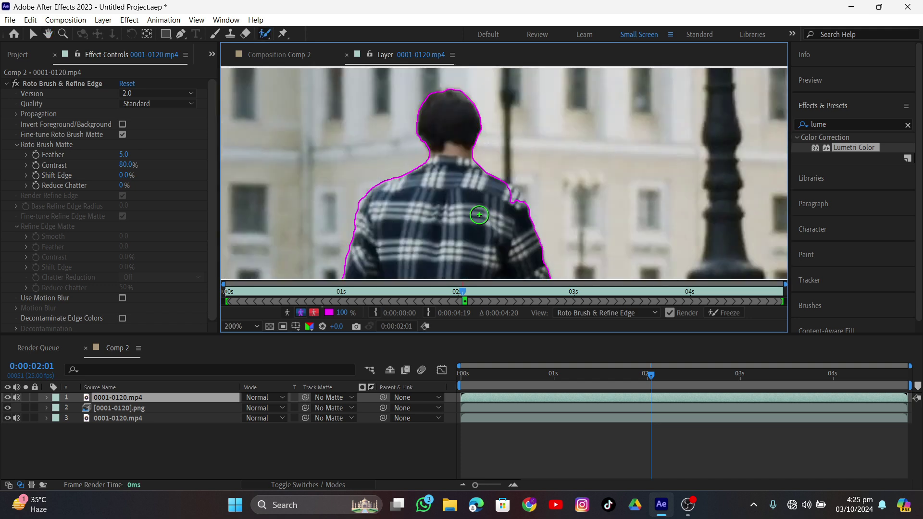
Step: Clean up the selection edge along the right shoulder by subtracting the lamp post spill
drag(443, 180, 459, 216)
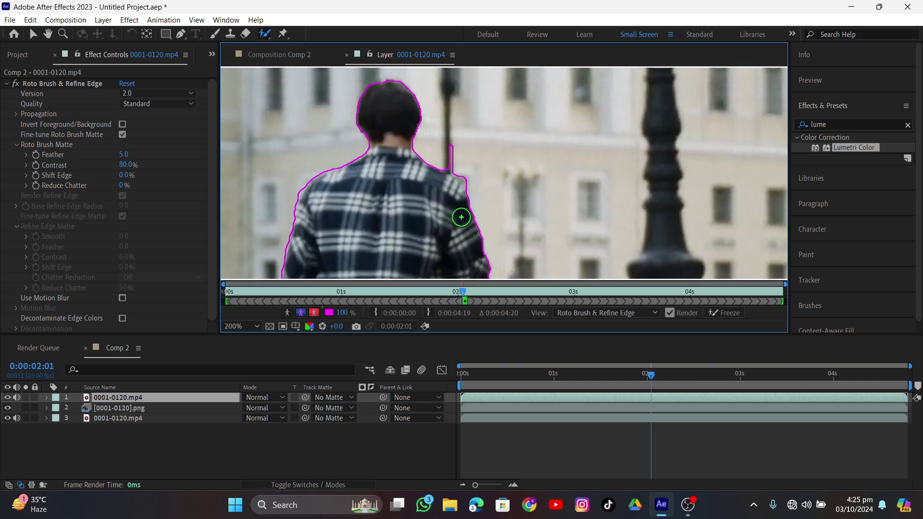
drag(439, 154, 490, 199)
drag(443, 160, 483, 197)
scroll(498, 223, down, 2)
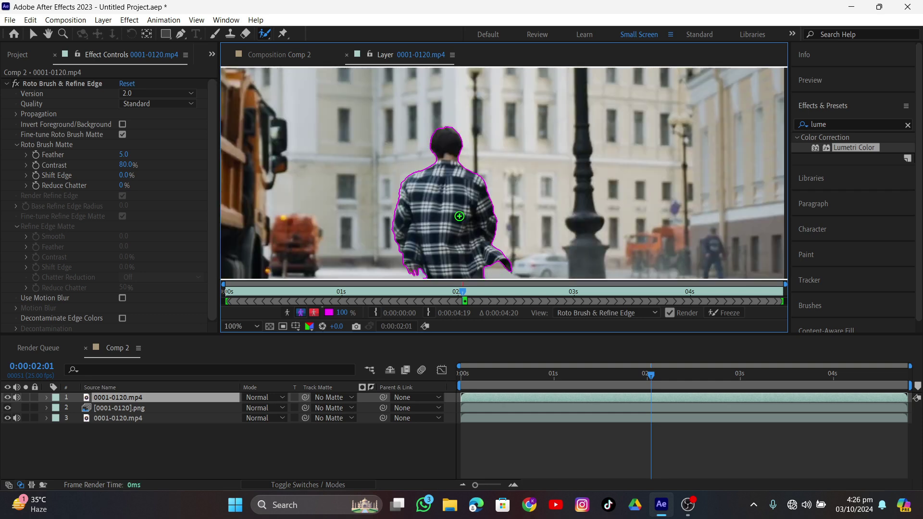
drag(392, 186, 424, 138)
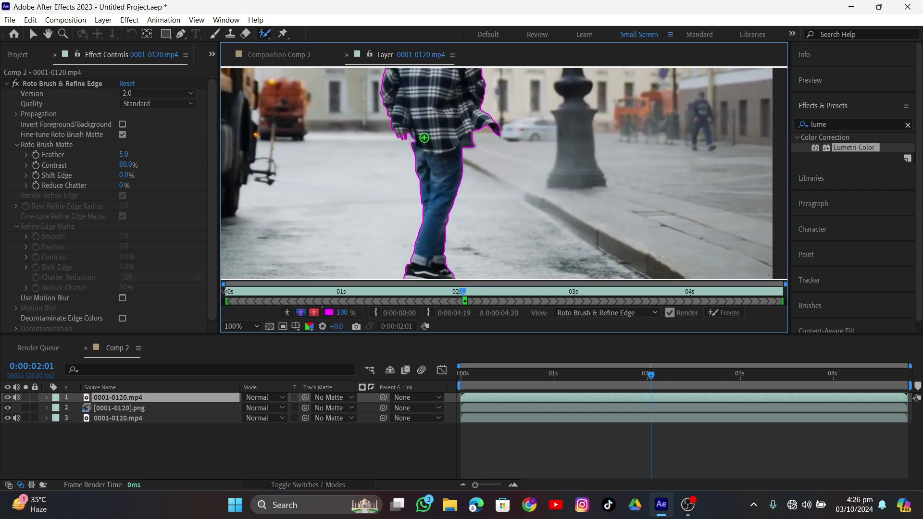
scroll(448, 214, down, 2)
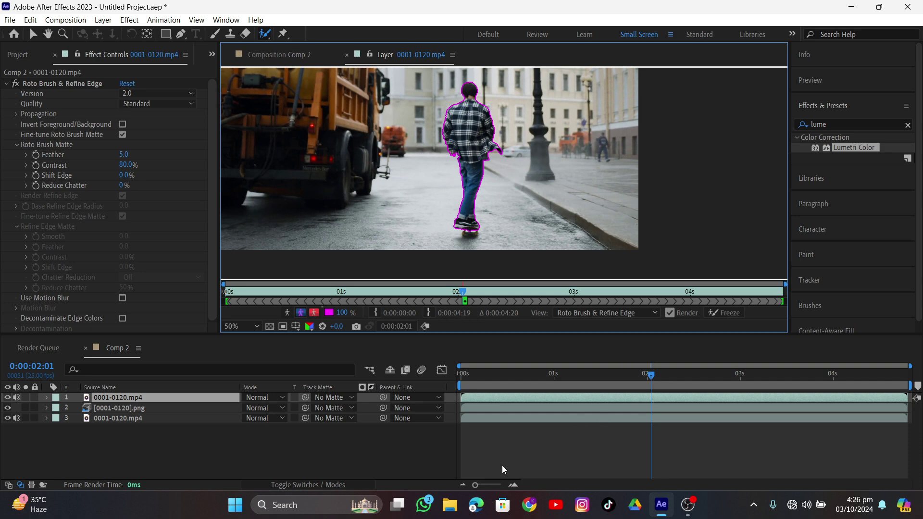
Step: Move to frame 0:00:02:02 and refine the selection between the left hand and the shirt, removing the background gap and keeping the finger
drag(476, 485, 541, 479)
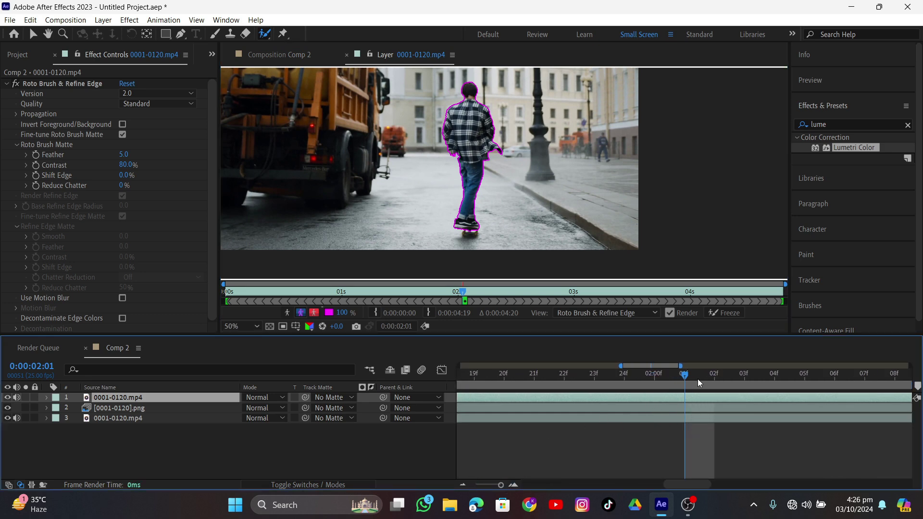
drag(695, 378, 706, 378)
key(period)
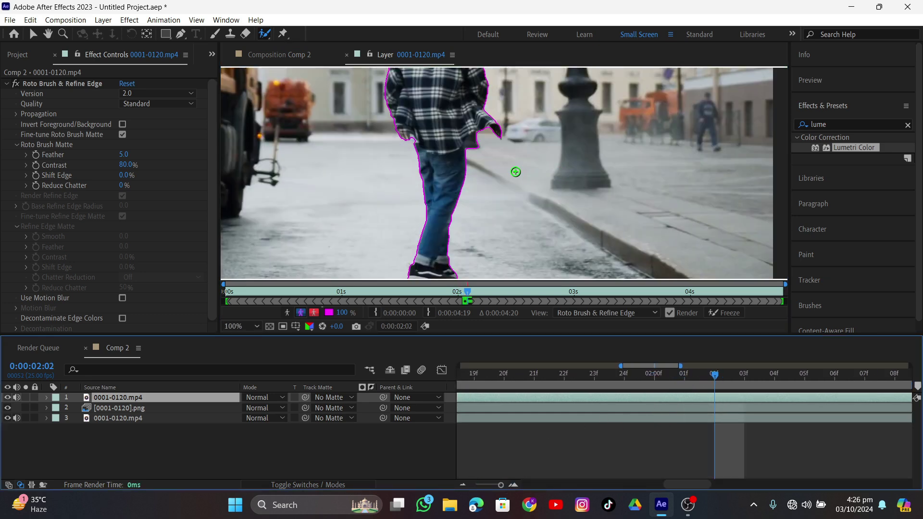
scroll(480, 155, up, 4)
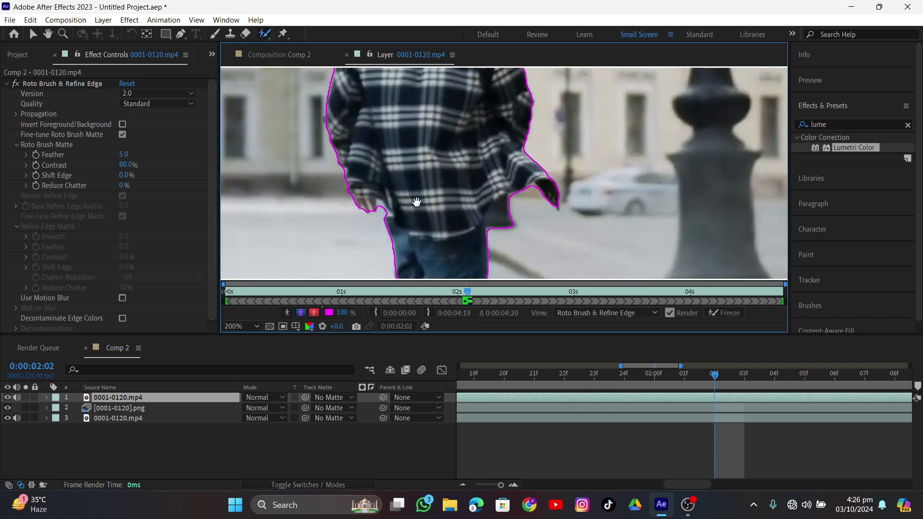
mouse_move(377, 179)
ctrl+mouse_down()
mouse_move(376, 207)
mouse_move(368, 193)
ctrl+mouse_up()
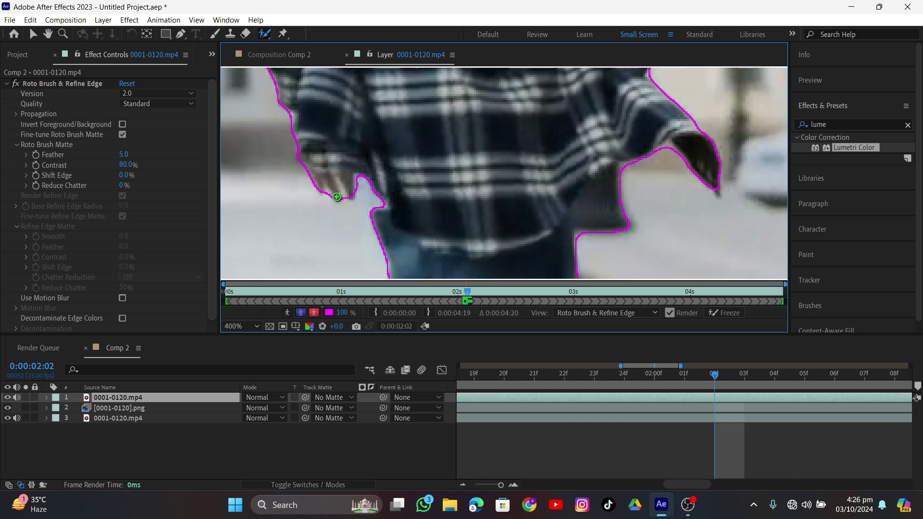
scroll(248, 172, up, 1)
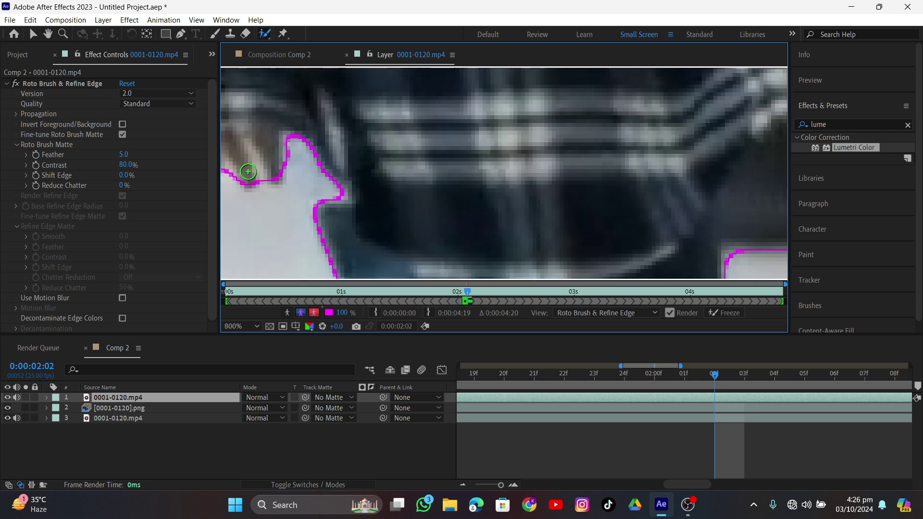
drag(263, 139, 273, 179)
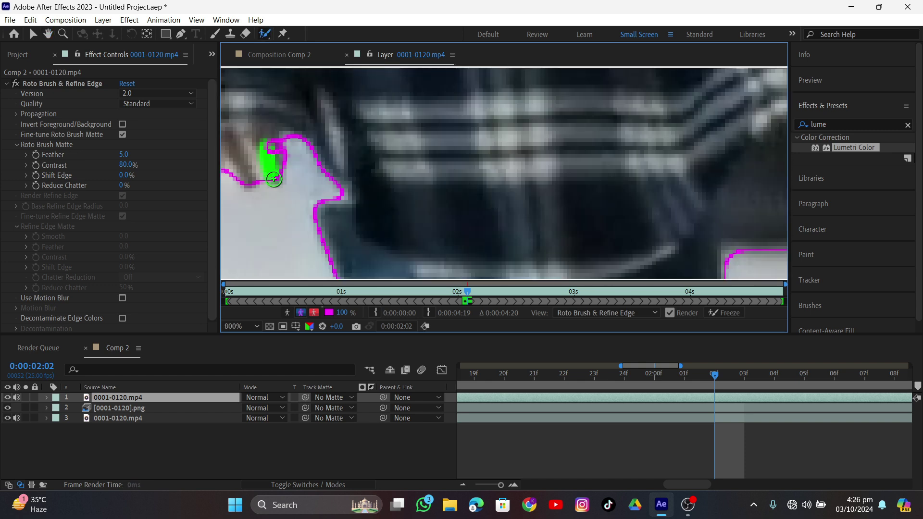
drag(287, 137, 291, 162)
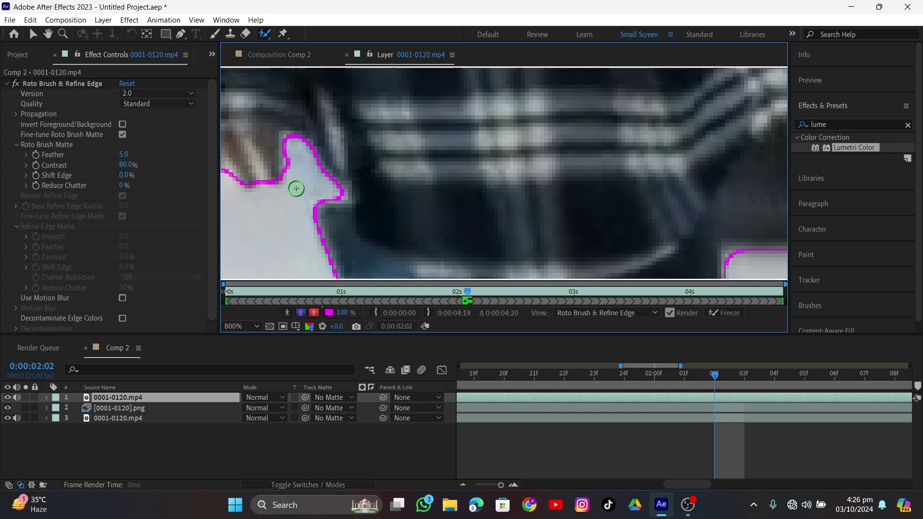
Step: Subtract the background between the left hand's fingers and add the fingertips back with small strokes
drag(246, 140, 264, 181)
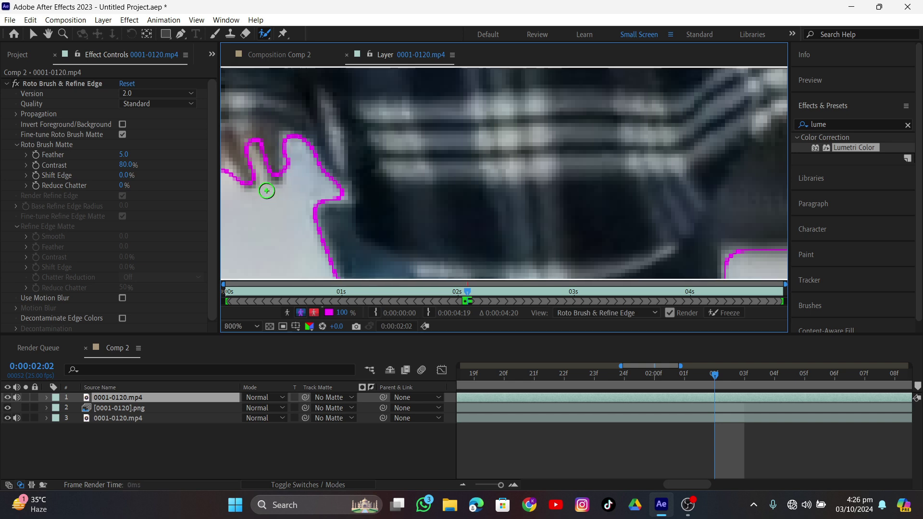
scroll(330, 191, left, 5)
mouse_move(351, 184)
alt+mouse_down()
mouse_move(346, 166)
mouse_move(362, 185)
alt+mouse_up()
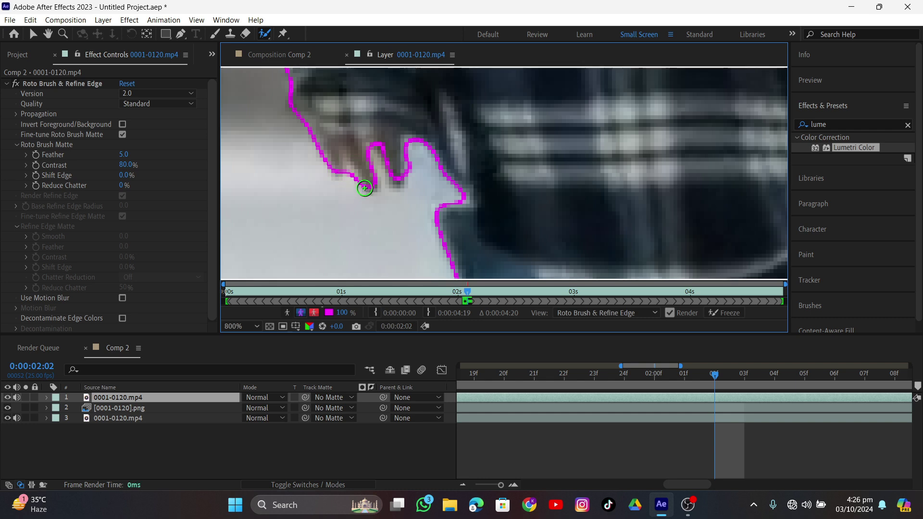
scroll(364, 186, up, 3)
drag(422, 216, 418, 227)
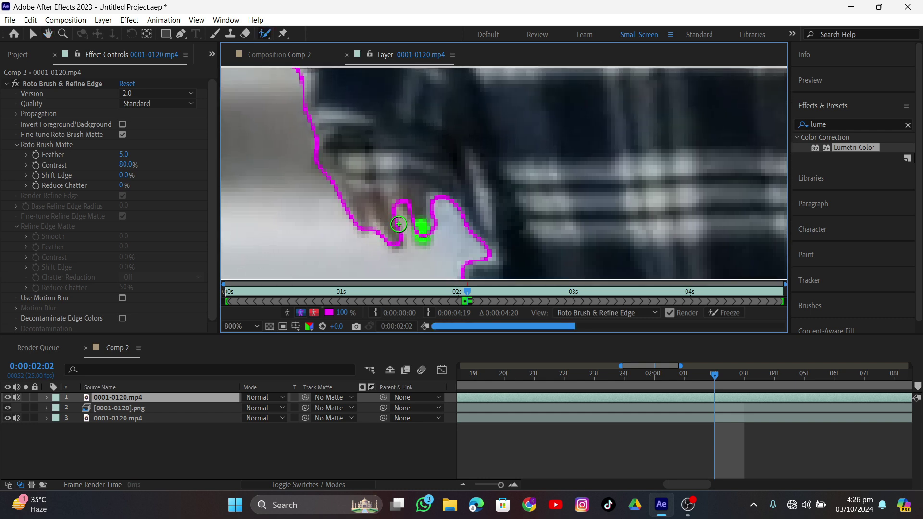
key(slash)
drag(504, 149, 459, 72)
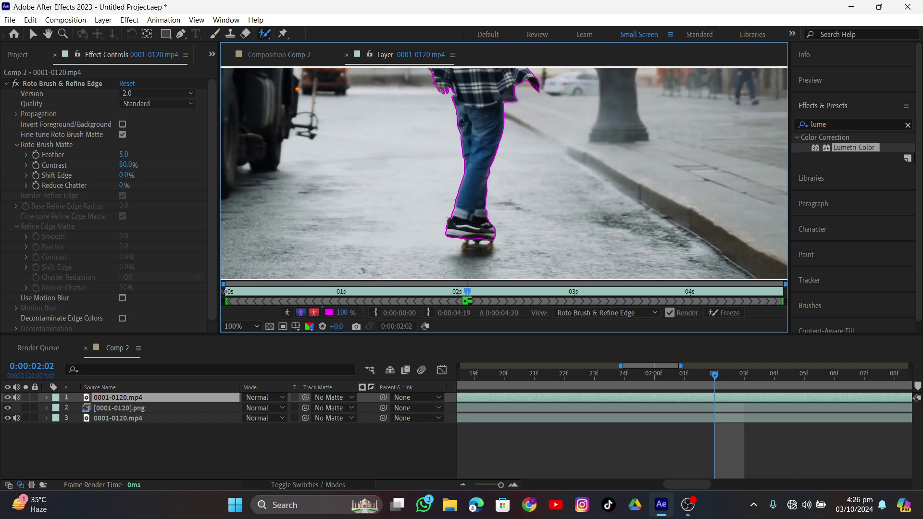
drag(469, 177, 483, 253)
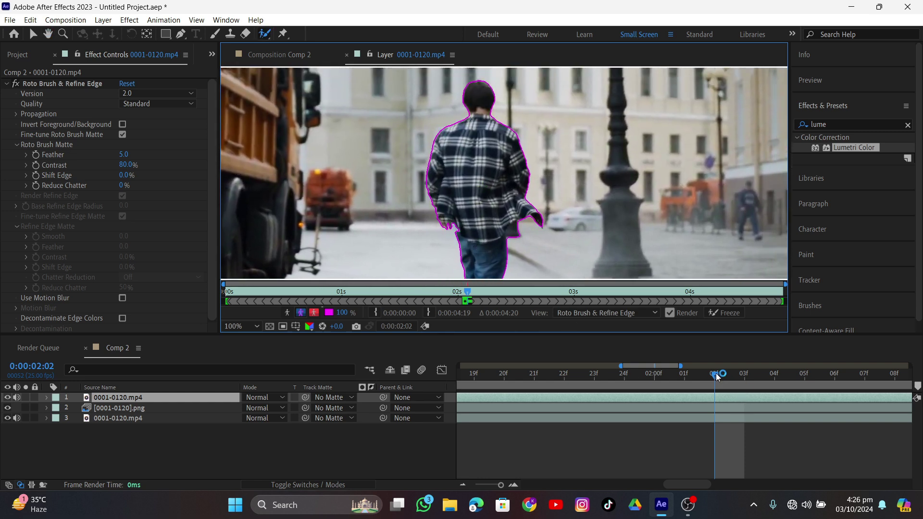
Step: On frame 0:00:02:03, subtract the background beside the left hand and between its fingers
click(735, 373)
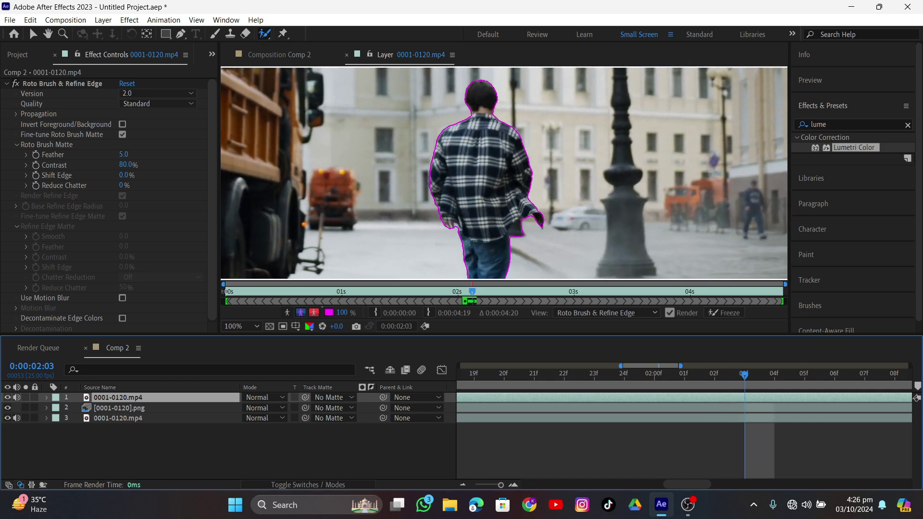
scroll(474, 220, up, 4)
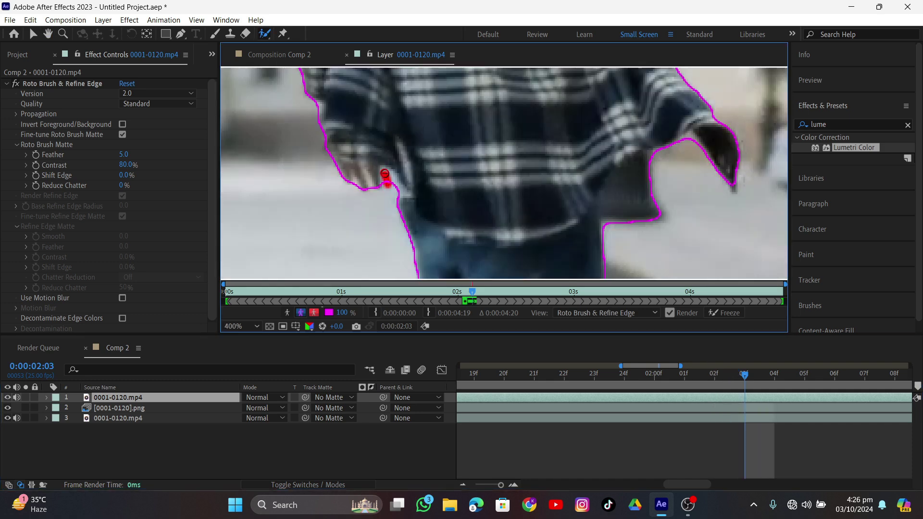
mouse_move(384, 174)
mouse_down()
mouse_move(366, 173)
mouse_move(357, 193)
mouse_move(366, 180)
mouse_move(368, 189)
mouse_up()
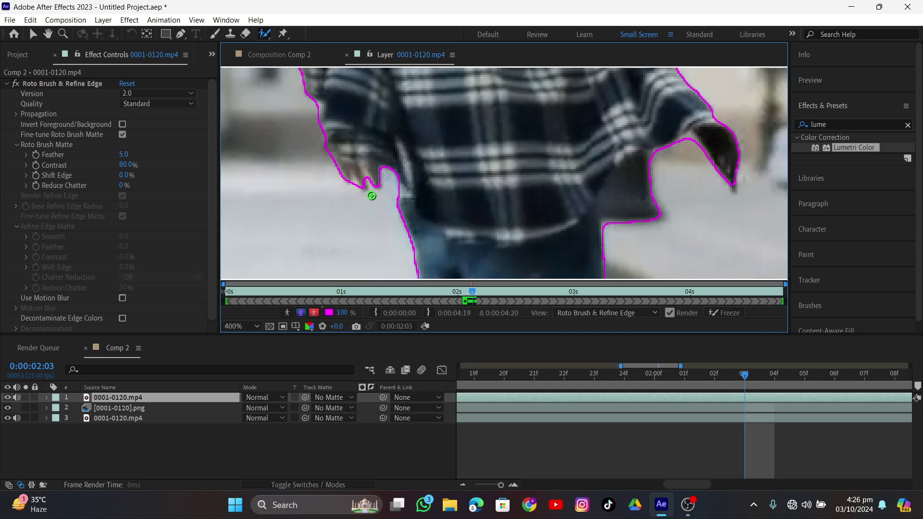
scroll(435, 190, down, 6)
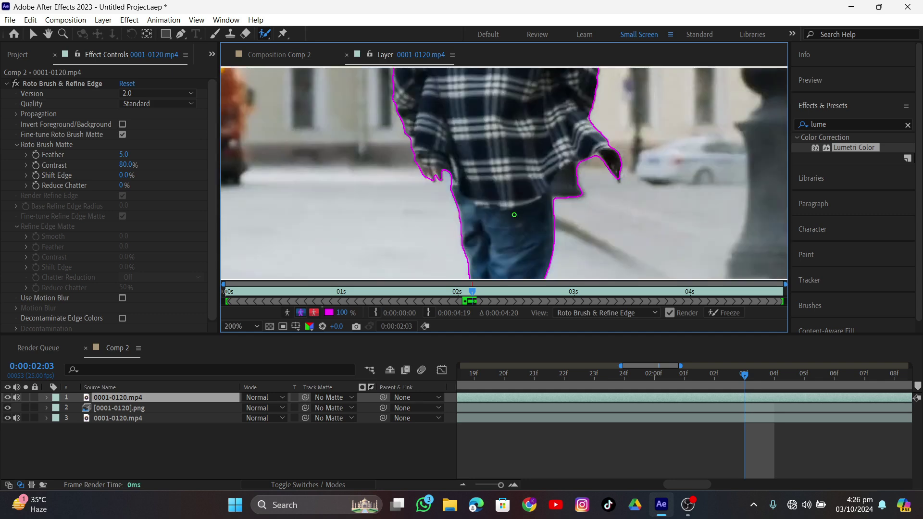
drag(517, 176, 512, 171)
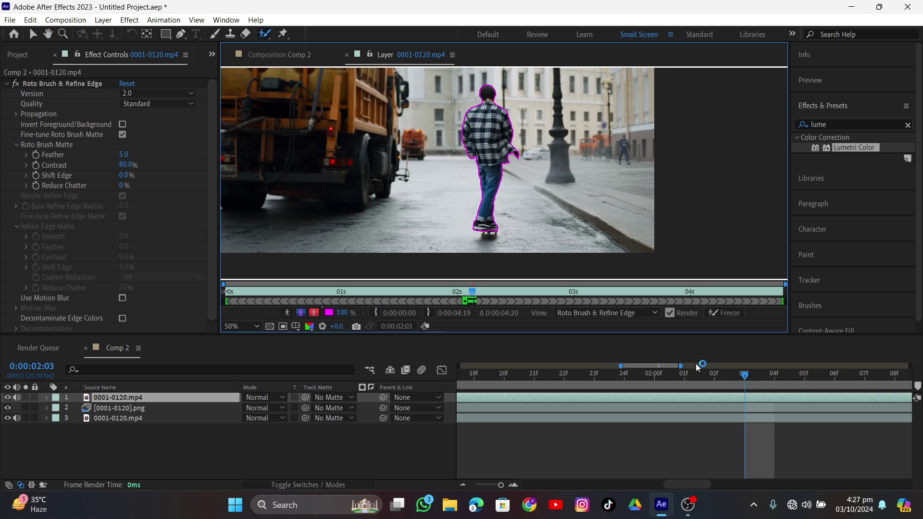
Step: Advance through frame 0:00:02:04 to 0:00:02:05 to propagate the selection, and freeze the Roto Brush matte
drag(740, 376, 760, 373)
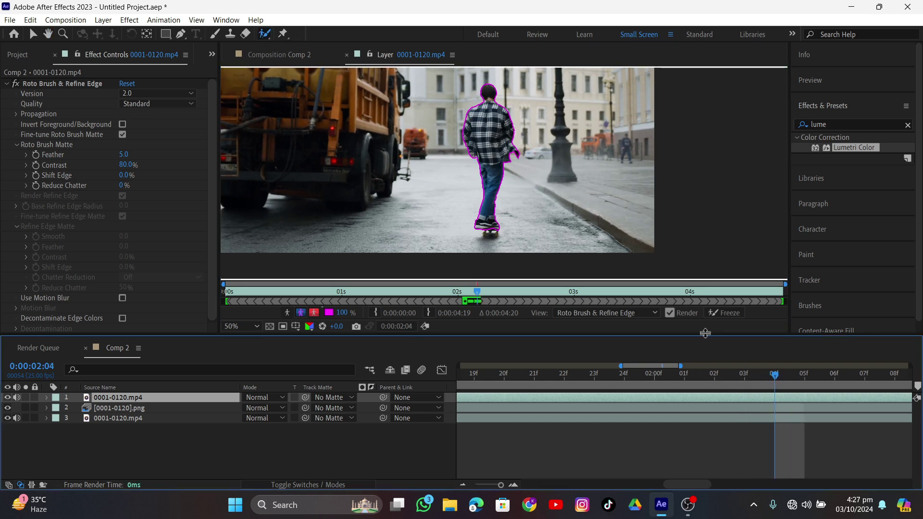
drag(519, 137, 509, 163)
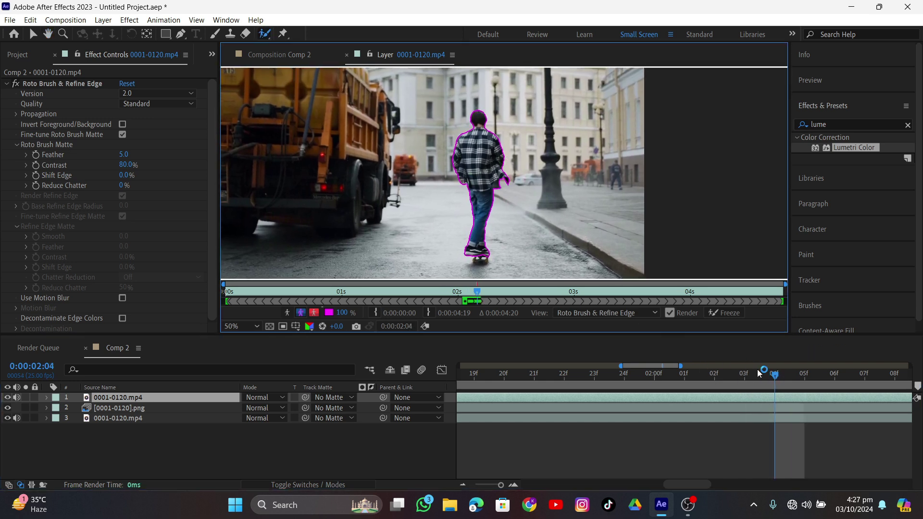
click(792, 376)
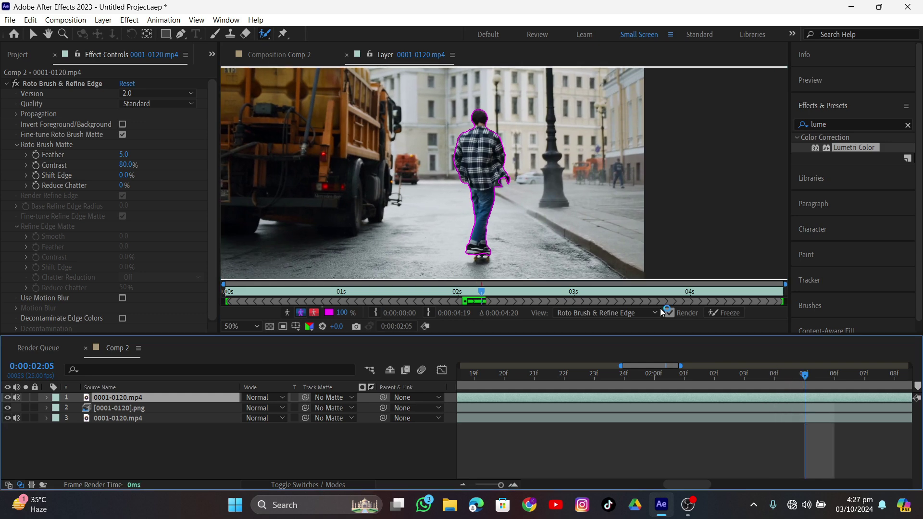
scroll(496, 170, up, 4)
scroll(496, 170, down, 4)
click(724, 313)
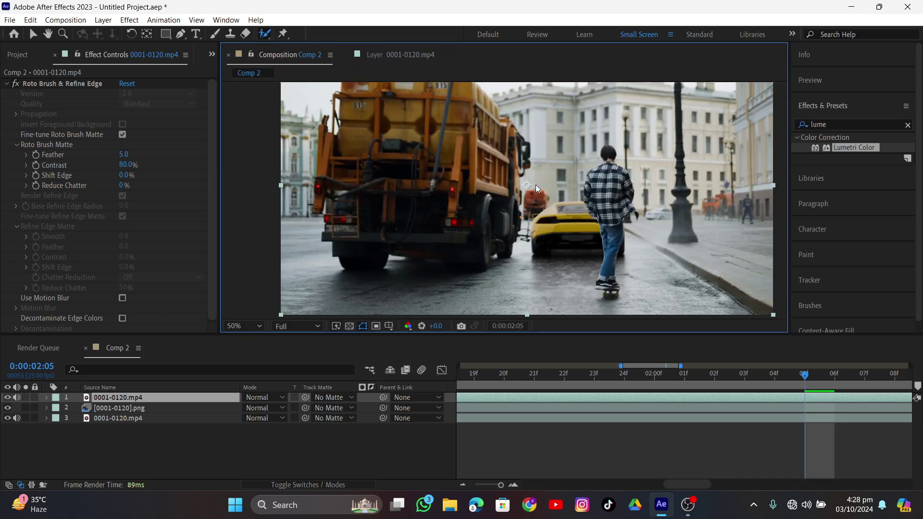
Step: Go back to frame 0:00:02:01 in Comp 2 and examine the skateboarder's cutout against the yellow car
scroll(535, 185, down, 1)
drag(708, 376, 680, 382)
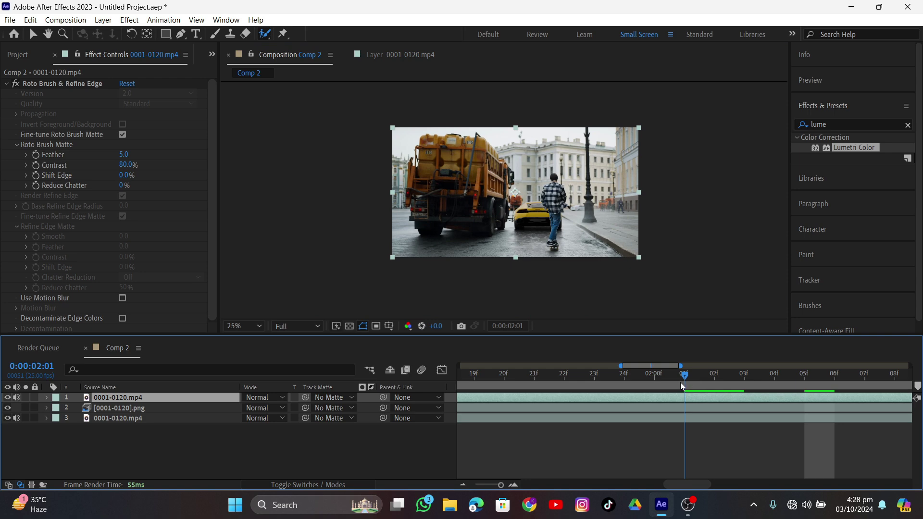
scroll(557, 206, up, 4)
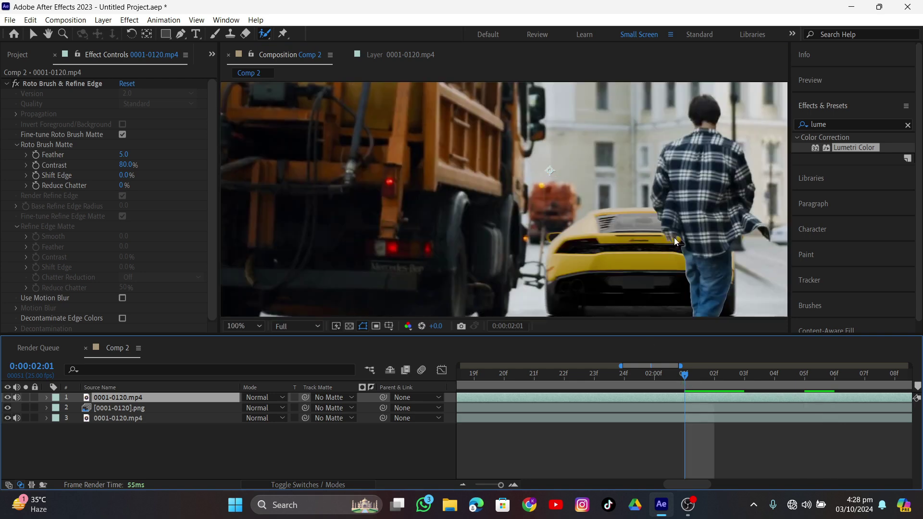
scroll(673, 238, down, 4)
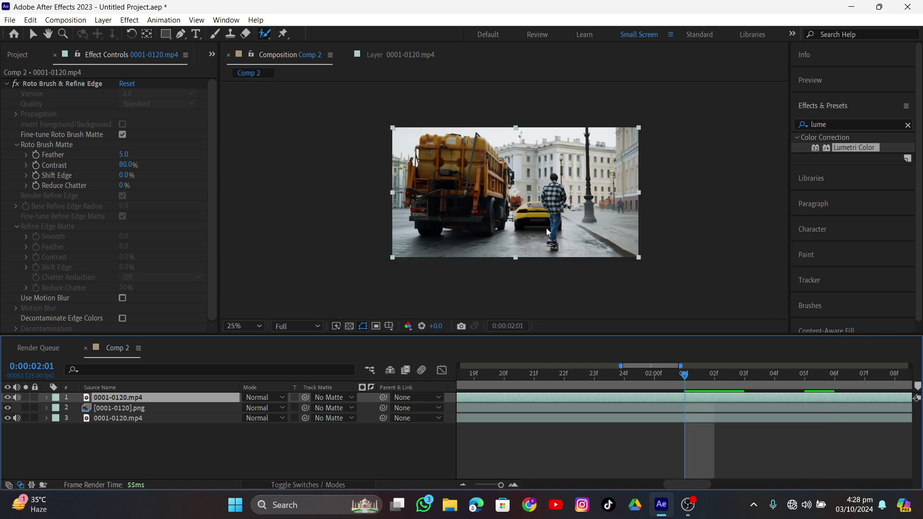